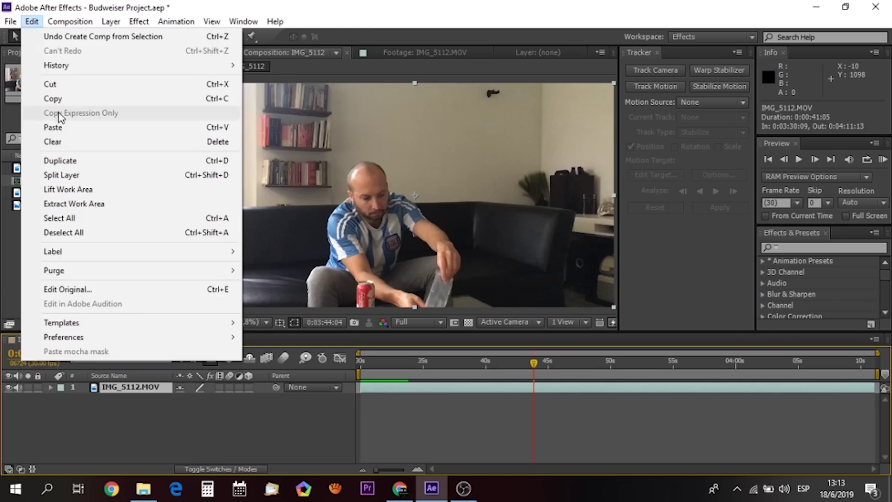
Paste a copy of the IMG_5112.MOV layer and rename the copy "back pause right".
{"action": "left_click", "coordinate": [53, 127]}
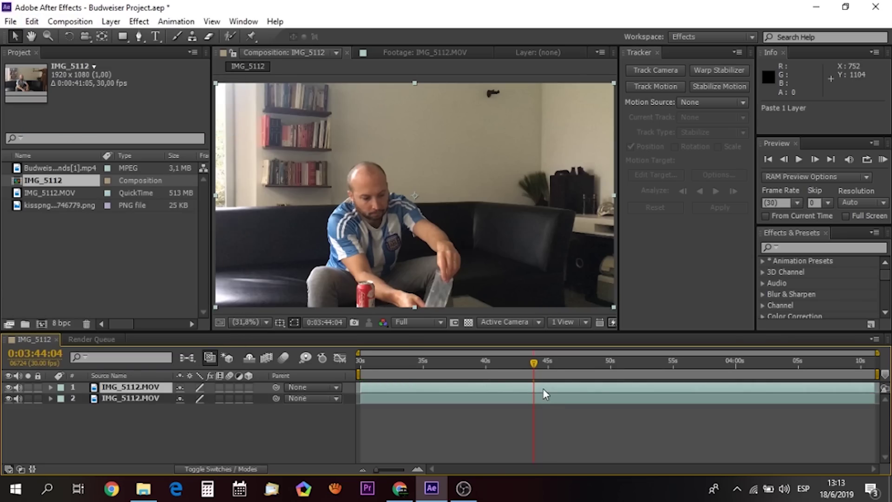
{"action": "key", "text": "Return"}
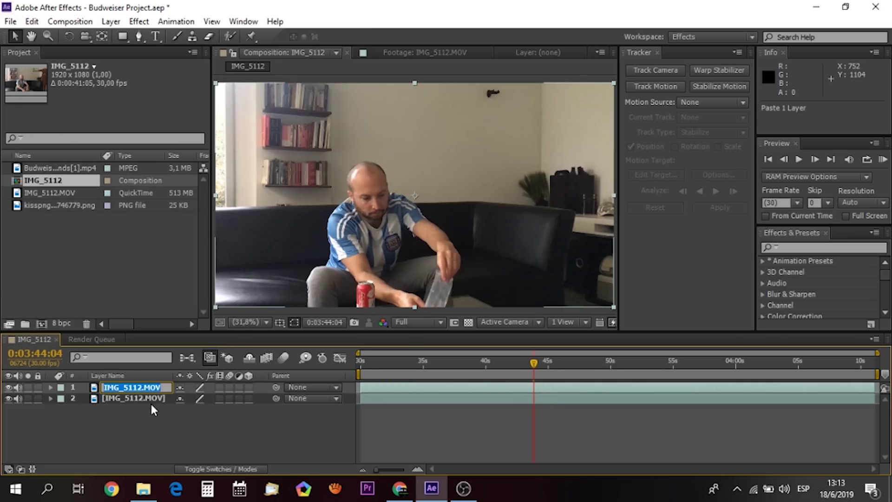
{"action": "type", "text": "back pause right"}
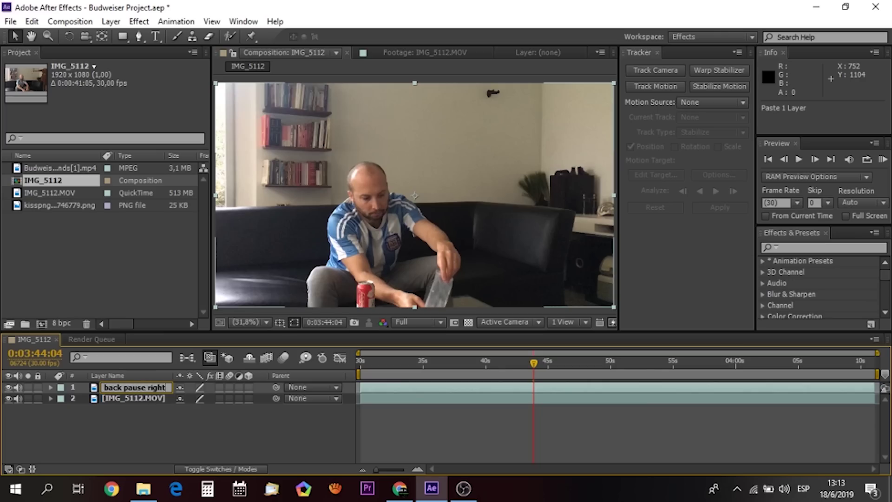
{"action": "key", "text": "Return"}
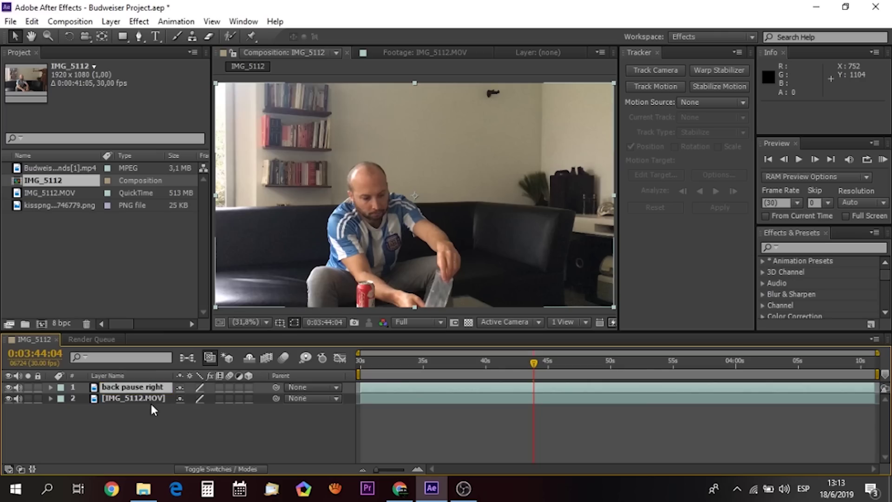
Freeze the "back pause right" layer on its frame at 0:03:44:04.
{"action": "right_click", "coordinate": [495, 386]}
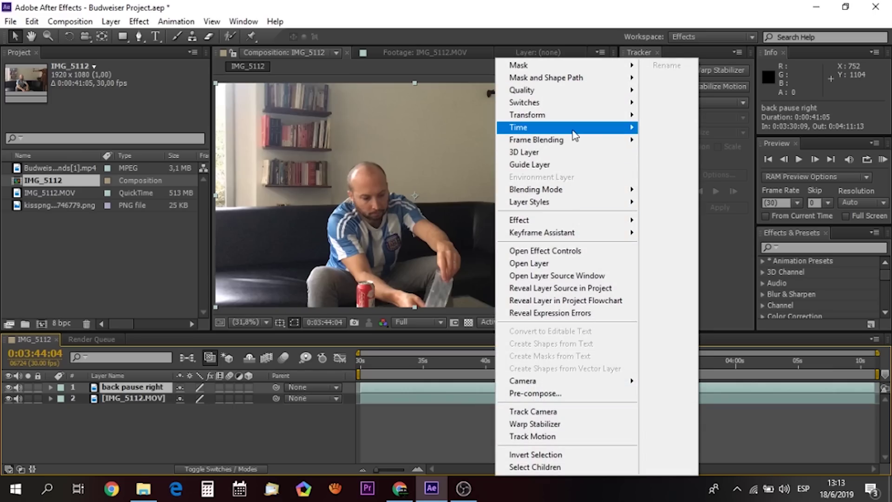
{"action": "mouse_move", "coordinate": [572, 130]}
{"action": "left_click", "coordinate": [669, 171]}
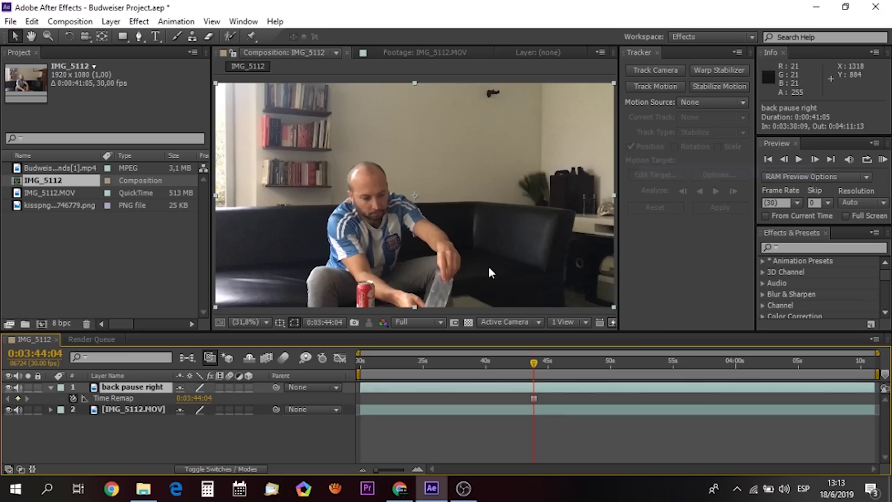
Slide the frozen layer in time so that it starts at about 0:03:37:01.
{"action": "left_click", "coordinate": [449, 362]}
{"action": "left_click_drag", "start_coordinate": [386, 389], "coordinate": [459, 388]}
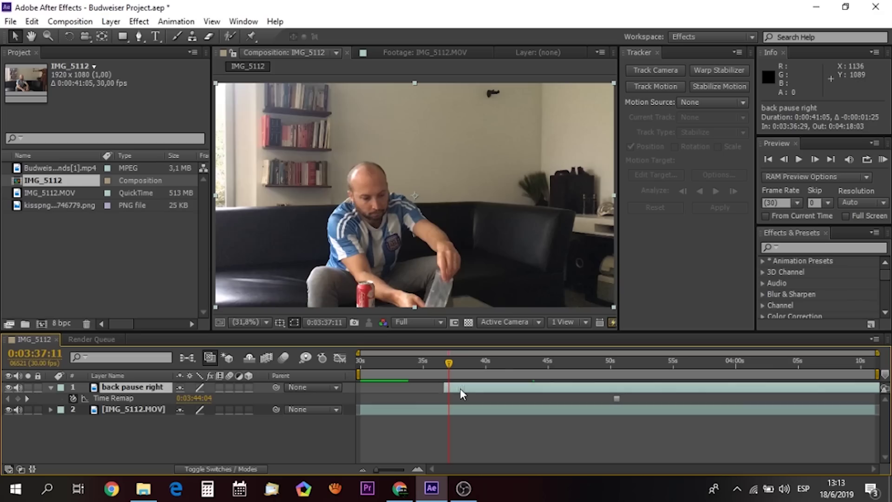
Hide the "back pause right" layer and play the footage up to the can hand-over at 0:03:39:18.
{"action": "left_click", "coordinate": [49, 389]}
{"action": "left_click", "coordinate": [50, 389]}
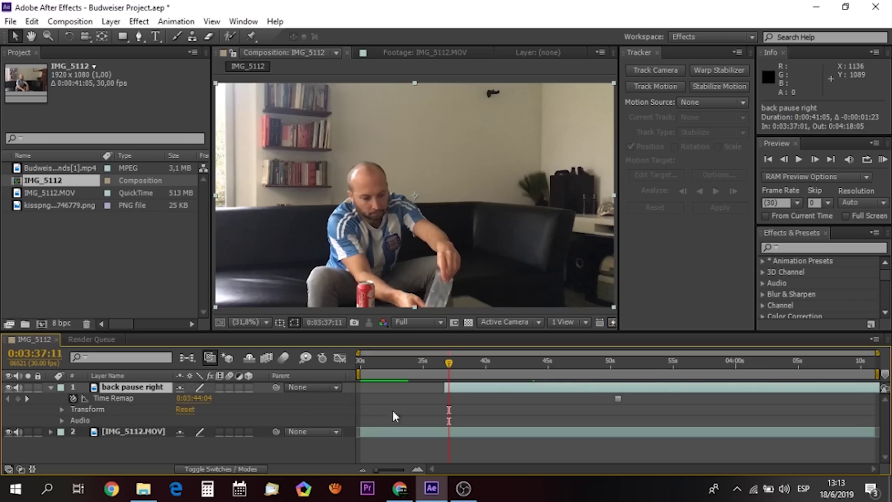
{"action": "left_click", "coordinate": [9, 388]}
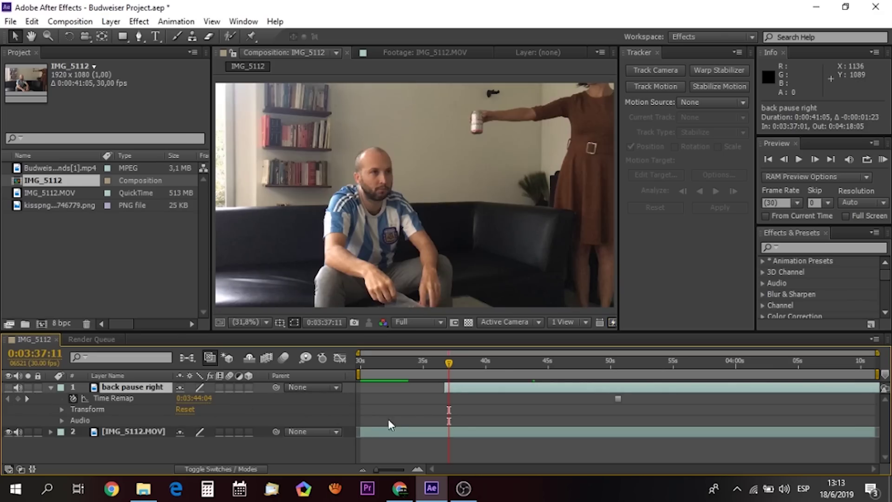
{"action": "left_click_drag", "start_coordinate": [450, 370], "coordinate": [456, 366]}
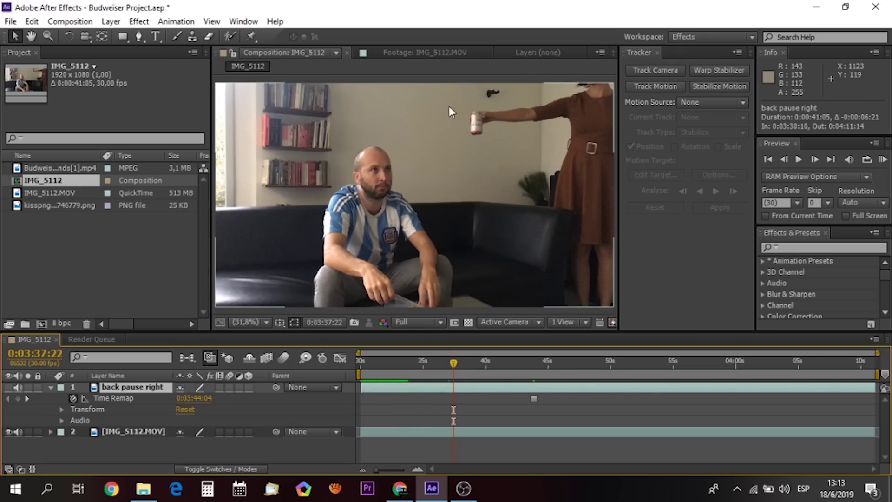
{"action": "left_click", "coordinate": [483, 363]}
{"action": "left_click", "coordinate": [459, 361]}
{"action": "key", "text": "space"}
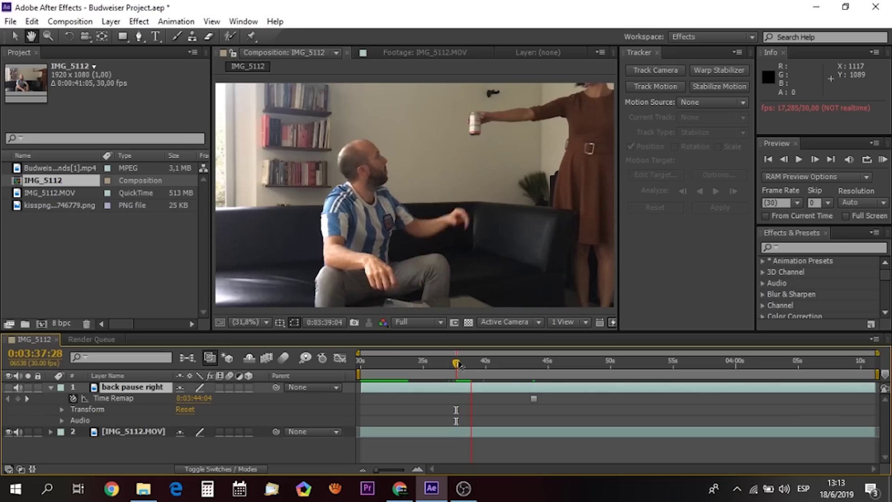
{"action": "key", "text": "space"}
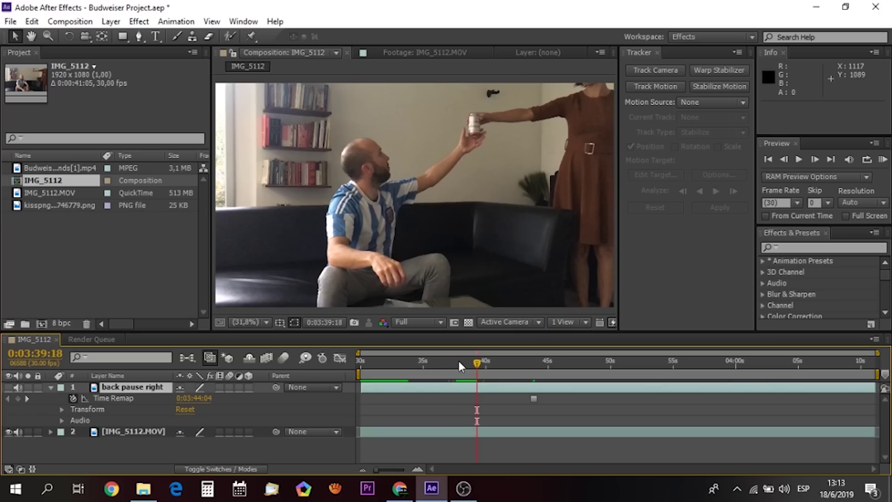
Draw a closed Pen mask on the "back pause right" layer around the woman, her outstretched arm and the can.
{"action": "left_click", "coordinate": [139, 38]}
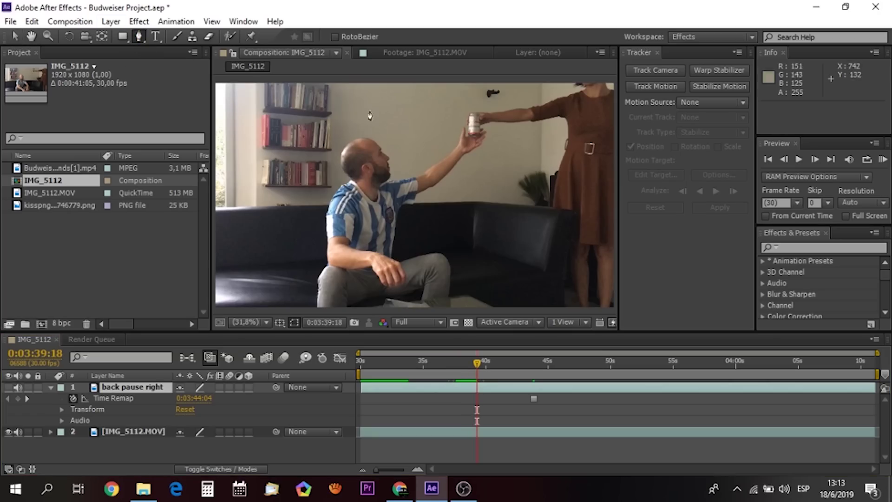
{"action": "left_click", "coordinate": [561, 303]}
{"action": "left_click", "coordinate": [572, 213]}
{"action": "left_click", "coordinate": [508, 204]}
{"action": "left_click", "coordinate": [474, 203]}
{"action": "left_click", "coordinate": [478, 137]}
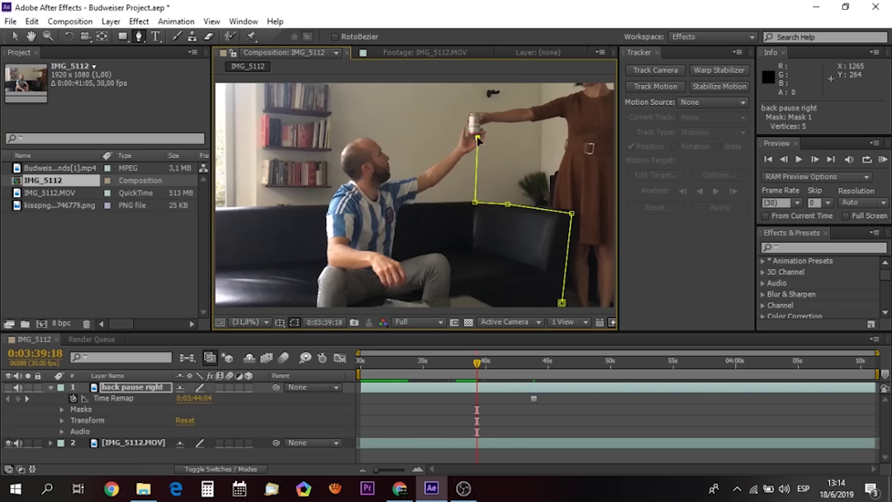
{"action": "left_click", "coordinate": [454, 83]}
{"action": "left_click_drag", "start_coordinate": [553, 104], "coordinate": [507, 129]}
{"action": "left_click", "coordinate": [574, 94]}
{"action": "left_click_drag", "start_coordinate": [566, 223], "coordinate": [566, 166]}
{"action": "left_click", "coordinate": [579, 275]}
{"action": "left_click", "coordinate": [527, 279]}
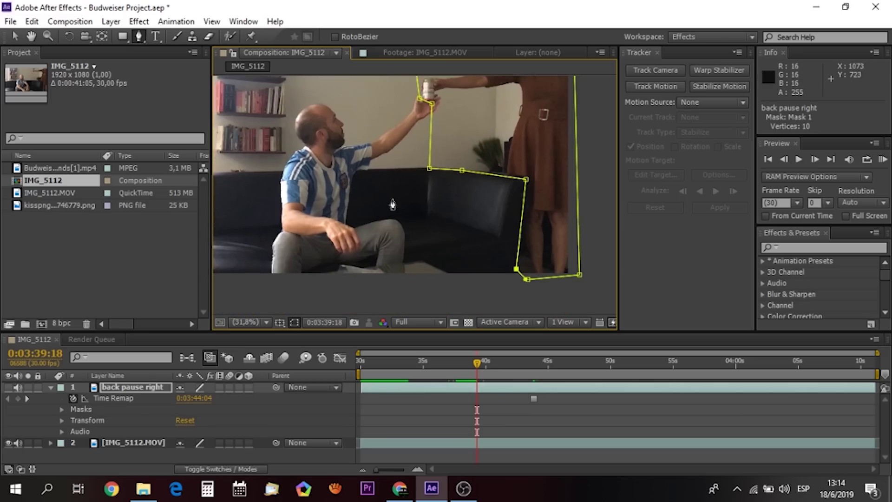
{"action": "scroll", "coordinate": [404, 191], "scroll_direction": "down", "scroll_amount": 2}
{"action": "scroll", "coordinate": [436, 182], "scroll_direction": "up", "scroll_amount": 2}
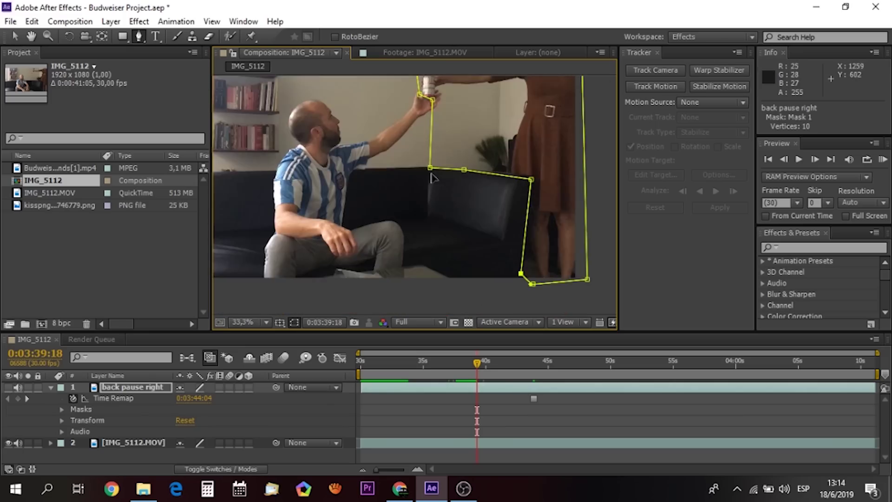
{"action": "scroll", "coordinate": [452, 260], "scroll_direction": "down", "scroll_amount": 2}
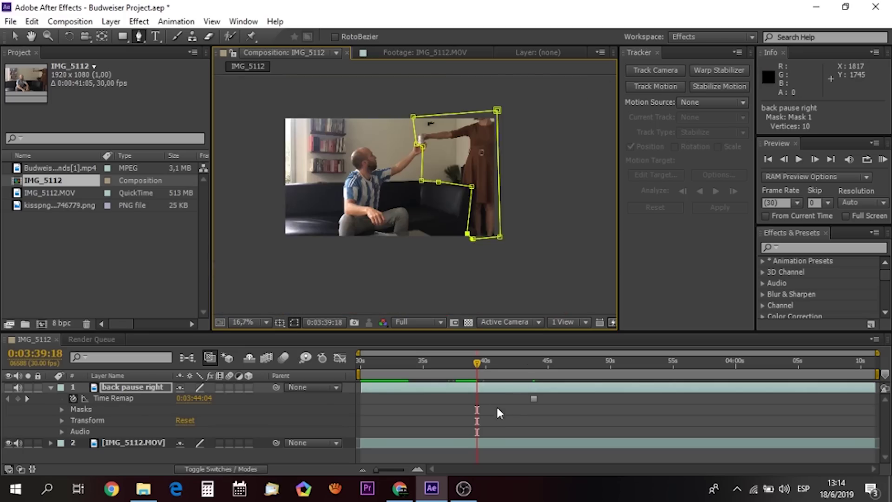
Show the masked layer again with a 32-pixel Mask Feather and play back the shot from about 0:03:37.
{"action": "left_click", "coordinate": [10, 387]}
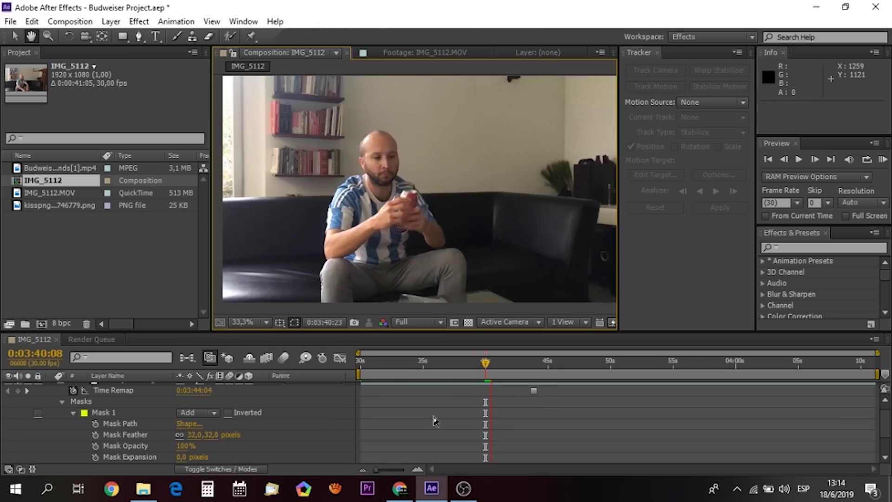
{"action": "left_click", "coordinate": [472, 363]}
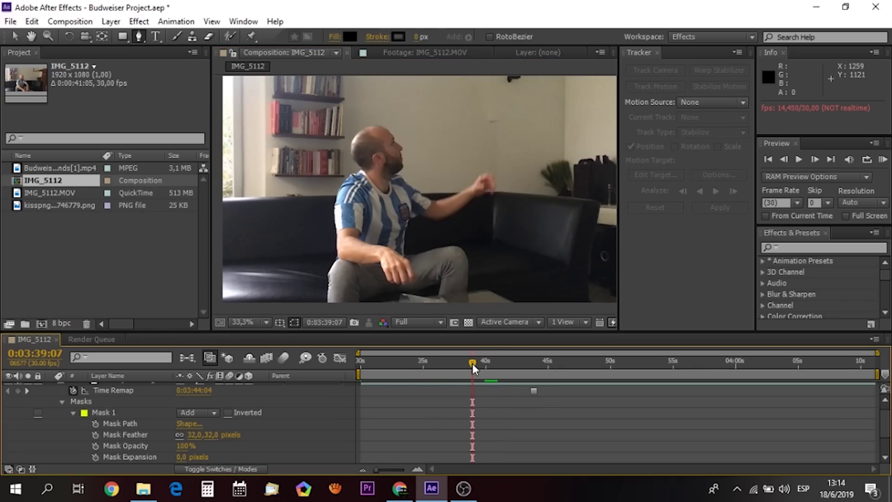
{"action": "left_click_drag", "start_coordinate": [473, 365], "coordinate": [465, 363]}
{"action": "key", "text": "g"}
{"action": "key", "text": "shift+Page_Down"}
{"action": "left_click", "coordinate": [447, 362]}
{"action": "key", "text": "space"}
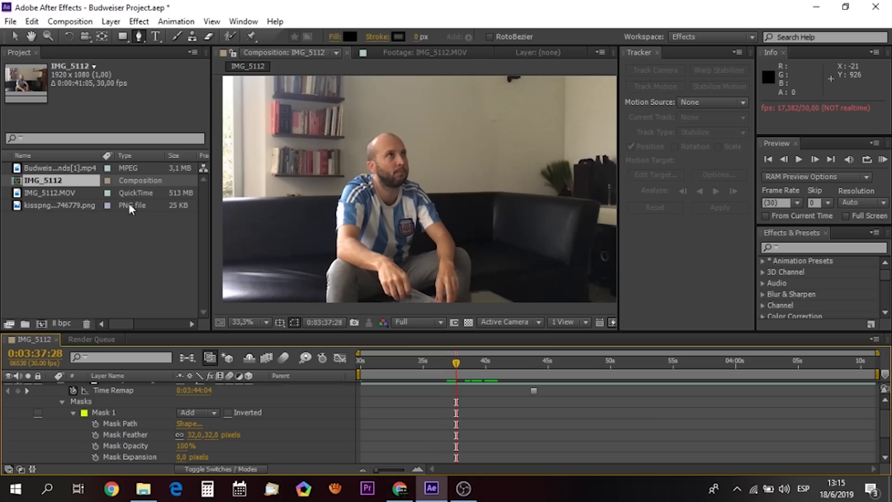
Add the thought-bubble PNG as the uppermost layer of the composition, starting at 0:03:37:28.
{"action": "left_click", "coordinate": [50, 196]}
{"action": "left_click", "coordinate": [40, 207]}
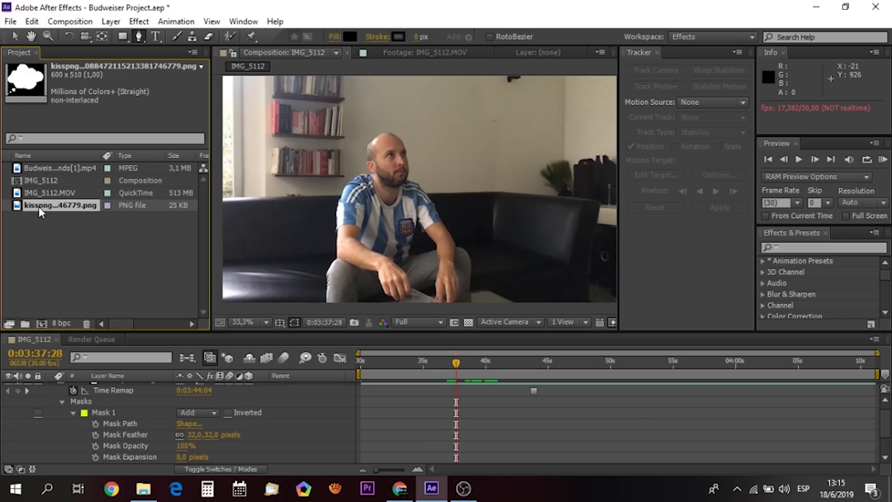
{"action": "scroll", "coordinate": [44, 398], "scroll_direction": "up", "scroll_amount": 1}
{"action": "left_click", "coordinate": [49, 387]}
{"action": "left_click_drag", "start_coordinate": [32, 209], "coordinate": [467, 392]}
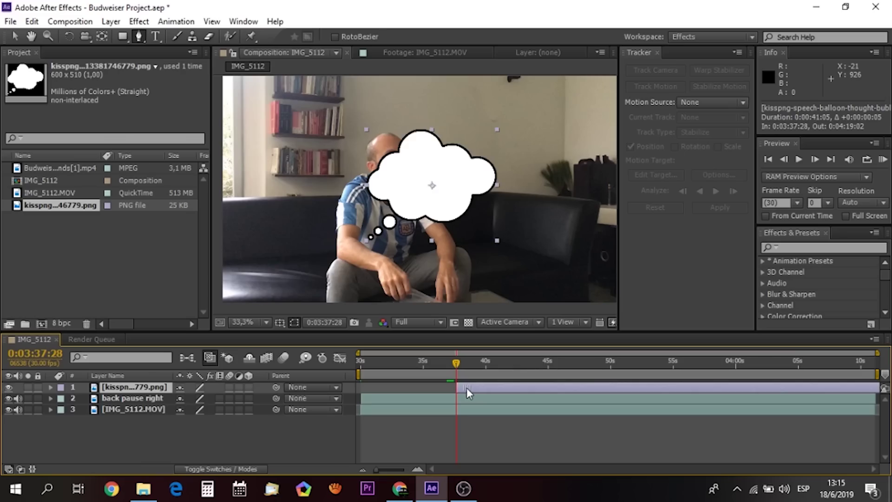
Place the thought bubble beside the man's head at position 1242, 204 and rotate it 15°.
{"action": "left_click", "coordinate": [11, 38]}
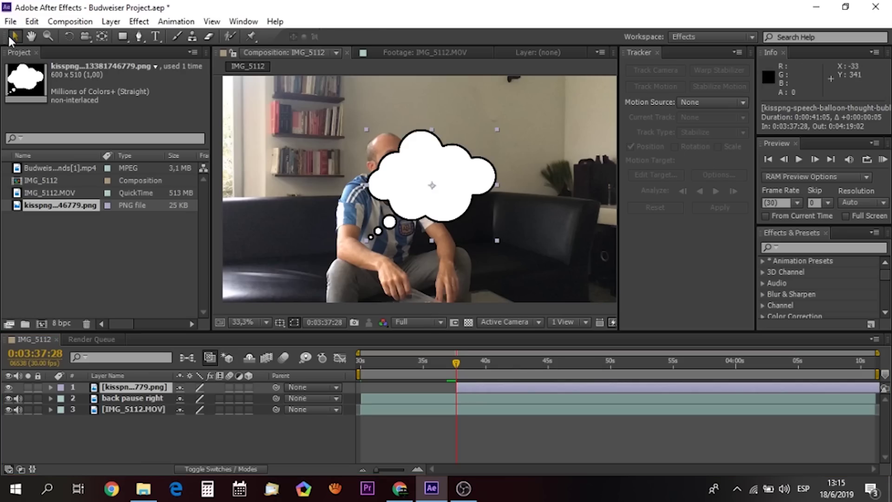
{"action": "left_click_drag", "start_coordinate": [418, 198], "coordinate": [467, 124]}
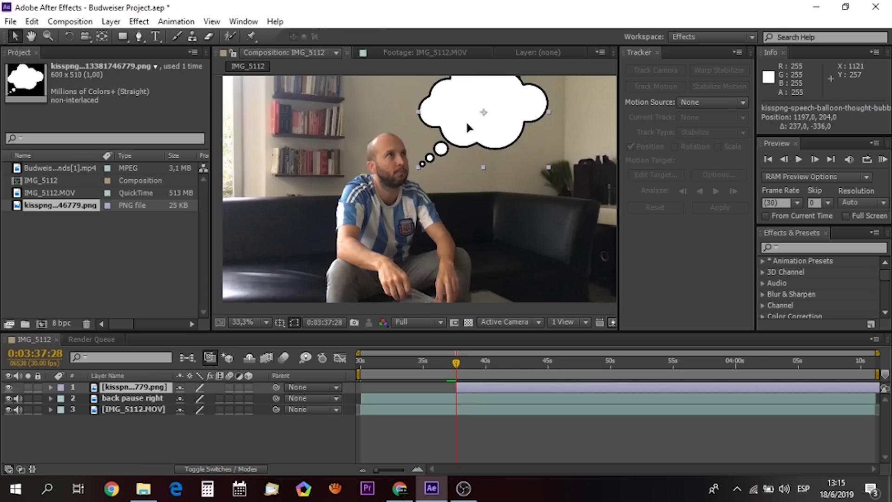
{"action": "left_click", "coordinate": [50, 387]}
{"action": "left_click", "coordinate": [62, 398]}
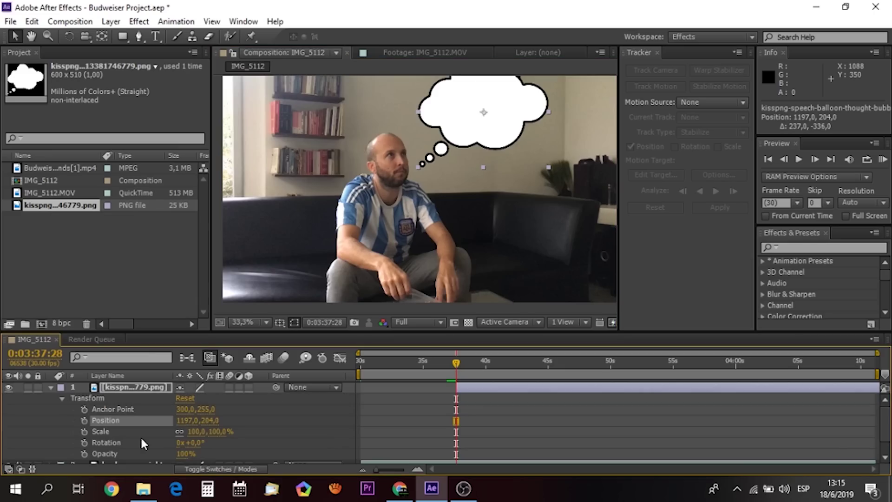
{"action": "left_click_drag", "start_coordinate": [193, 442], "coordinate": [206, 445]}
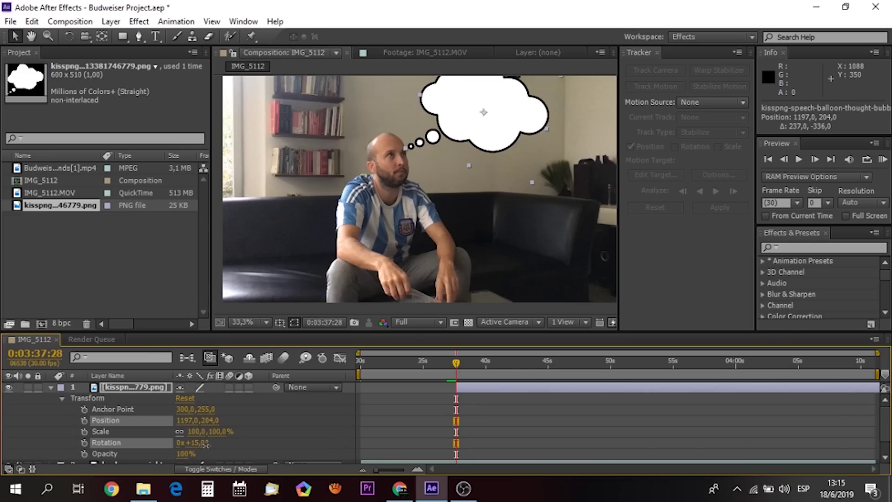
{"action": "mouse_move", "coordinate": [475, 136]}
{"action": "left_mouse_down"}
{"action": "mouse_move", "coordinate": [487, 122]}
{"action": "mouse_move", "coordinate": [483, 135]}
{"action": "left_mouse_up"}
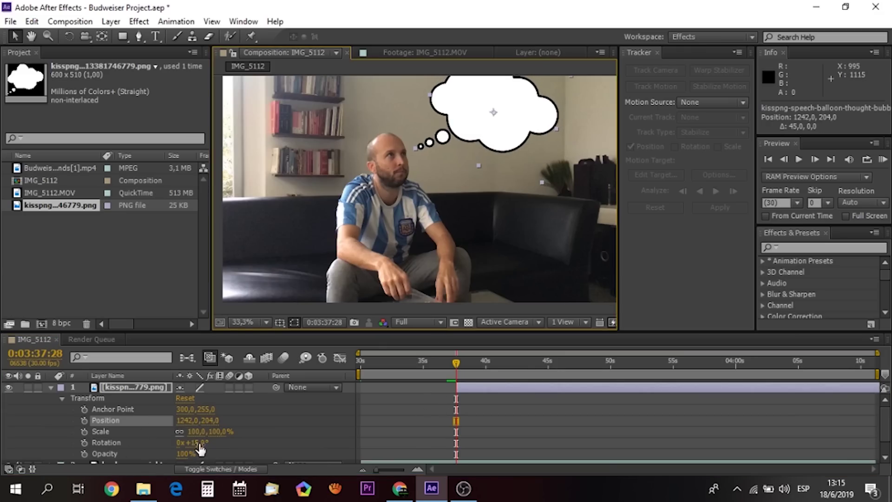
Keyframe the bubble's scale at 50% at 0:03:37:28 and 100% at 0:03:38:01.
{"action": "left_click", "coordinate": [85, 431]}
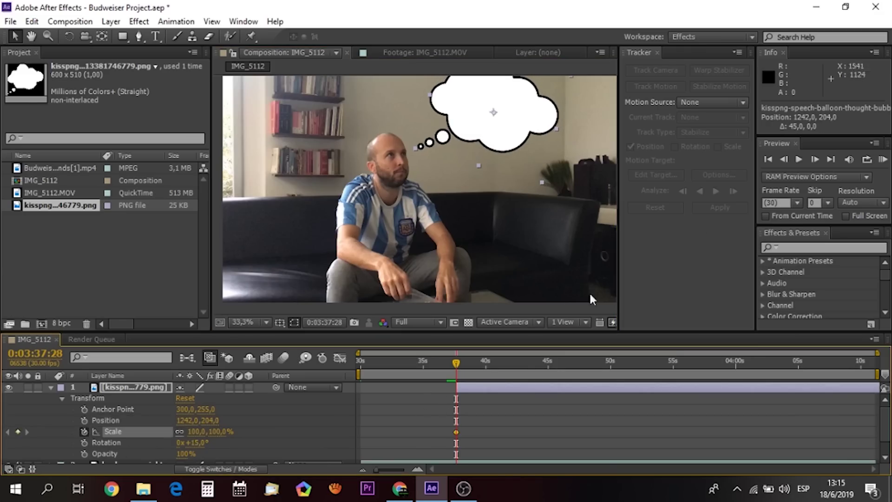
{"action": "left_click", "coordinate": [192, 431]}
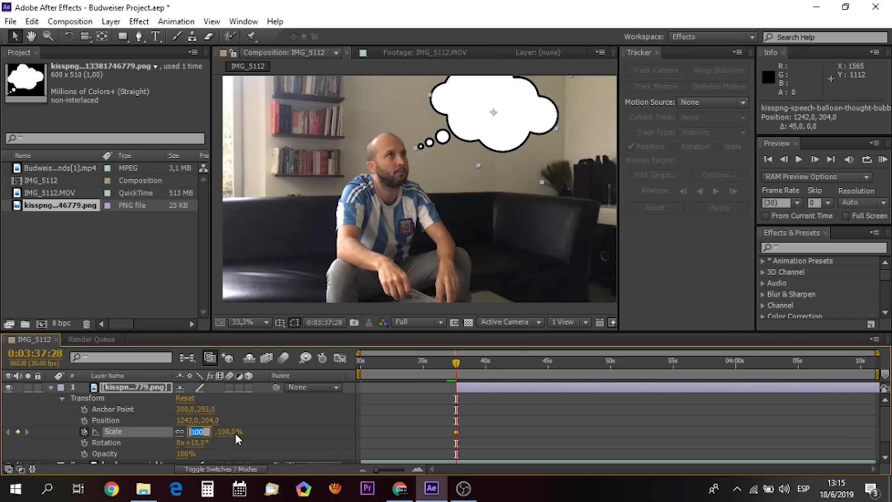
{"action": "type", "text": "50"}
{"action": "key", "text": "Return"}
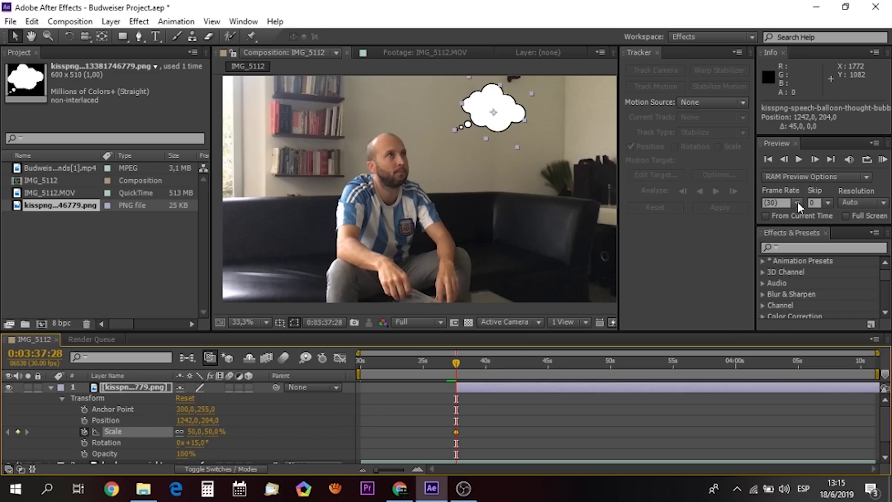
{"action": "left_click", "coordinate": [814, 158]}
{"action": "left_click", "coordinate": [814, 160]}
{"action": "left_click", "coordinate": [192, 431]}
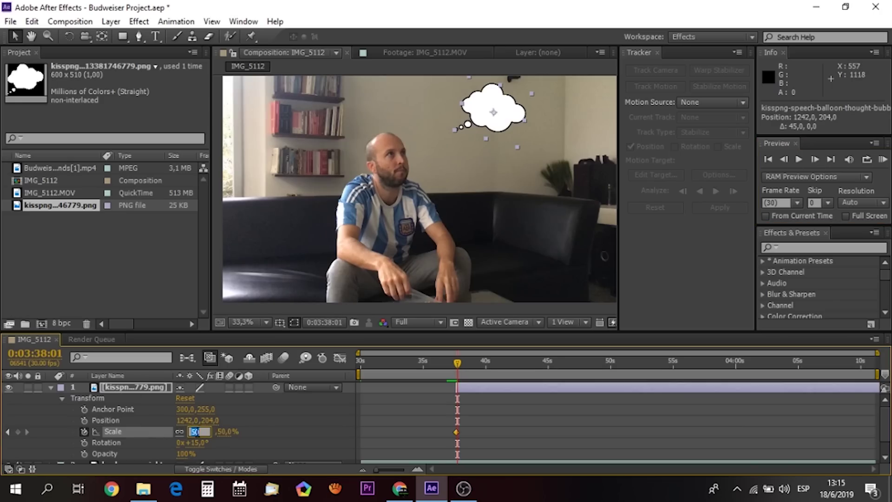
{"action": "key", "text": "Return"}
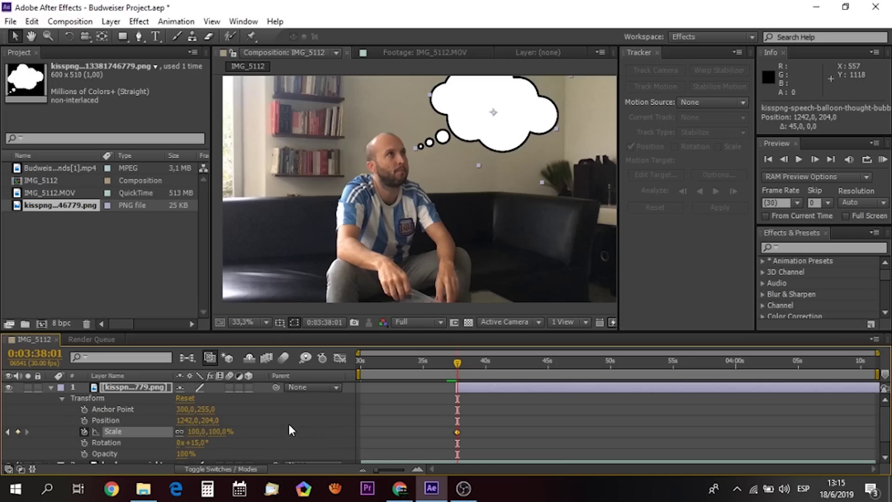
Keyframe the thought bubble's position at 0:03:37:28 and move it close to the man's head at 1059, 267.
{"action": "left_click", "coordinate": [784, 160]}
{"action": "left_click", "coordinate": [784, 160]}
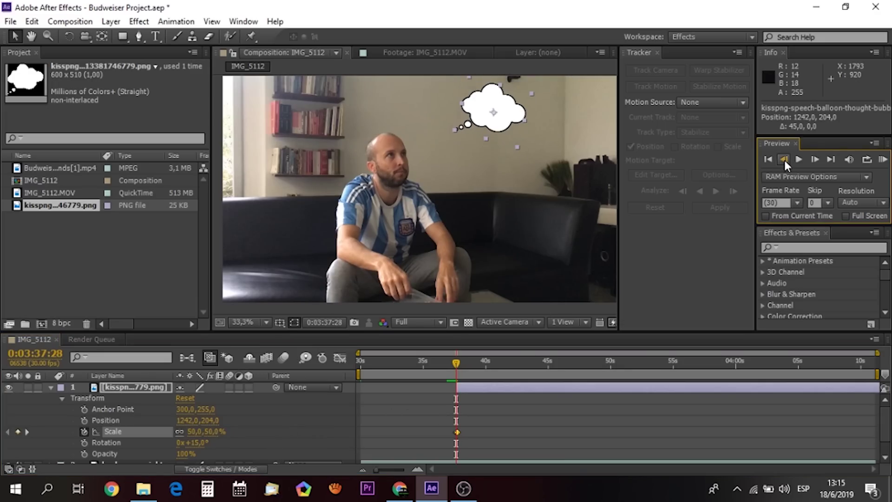
{"action": "left_click", "coordinate": [784, 159]}
{"action": "left_click", "coordinate": [813, 159]}
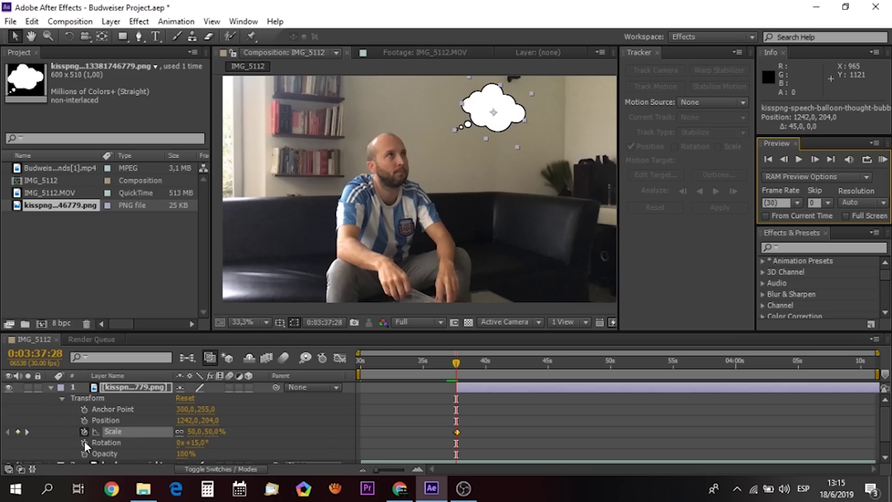
{"action": "left_click", "coordinate": [84, 420]}
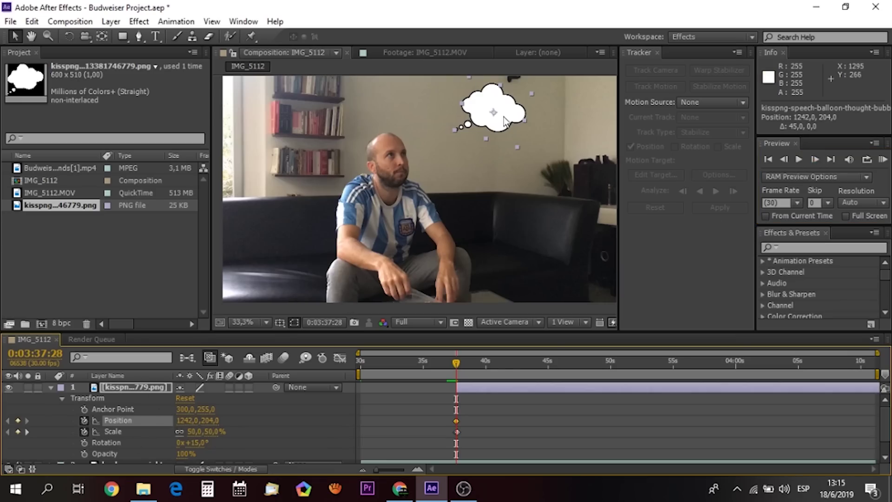
{"action": "left_click_drag", "start_coordinate": [504, 119], "coordinate": [468, 133]}
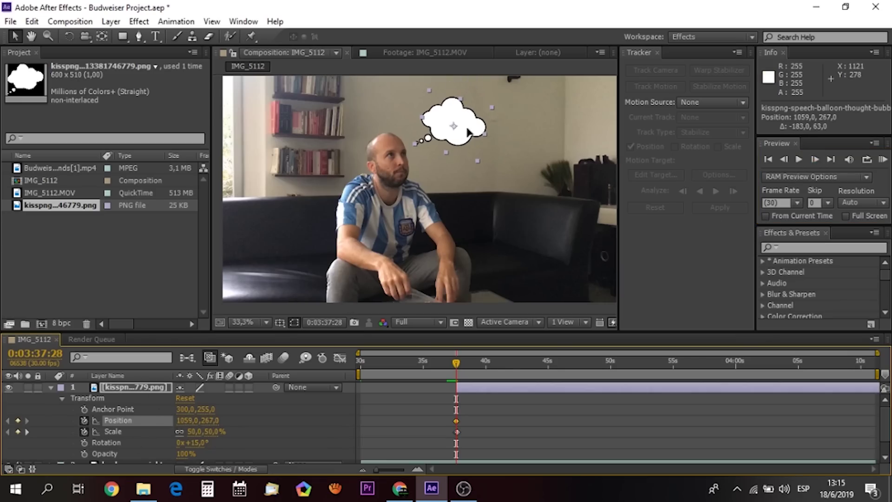
Keyframe the thought bubble's position at 1242, 198 at 0:03:38:01.
{"action": "left_click", "coordinate": [815, 159]}
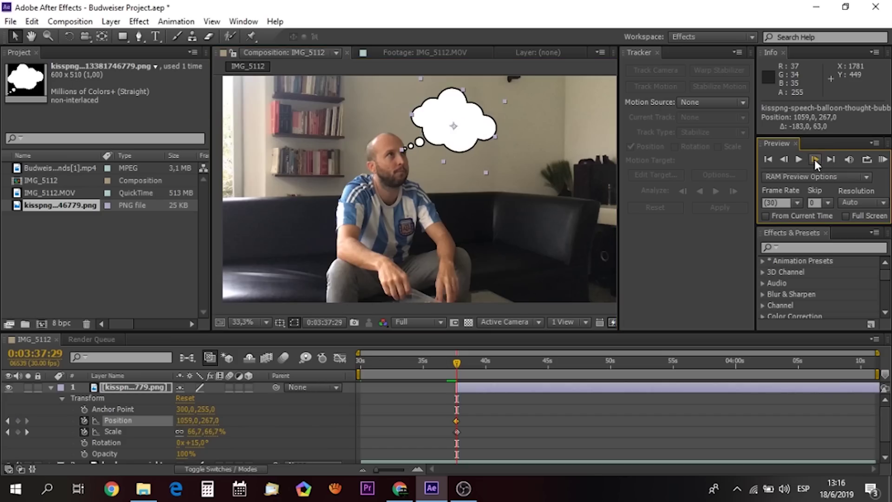
{"action": "left_click", "coordinate": [815, 160]}
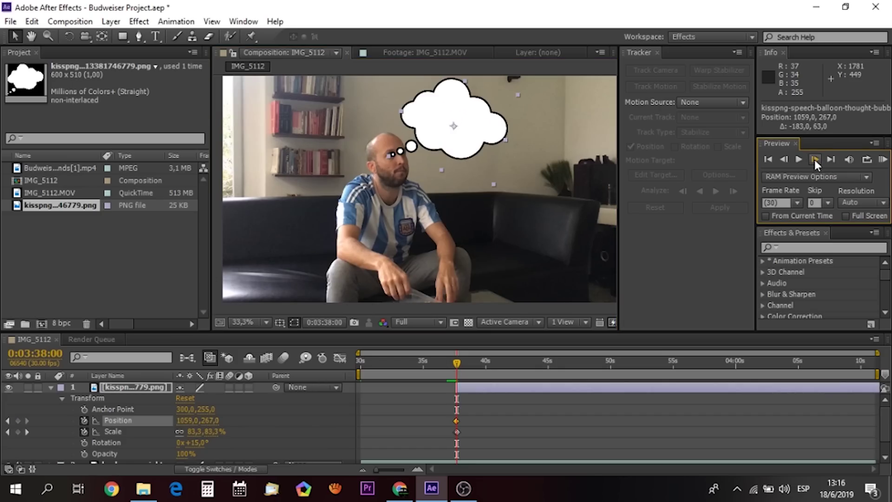
{"action": "left_click", "coordinate": [814, 160]}
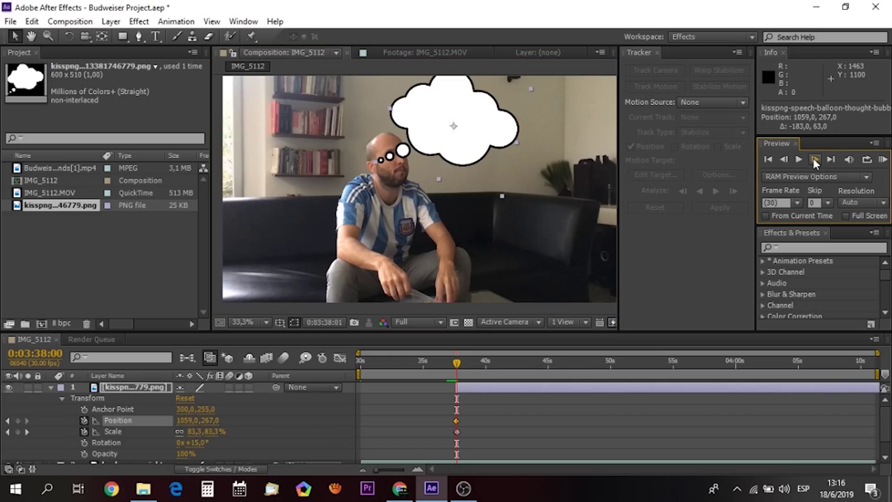
{"action": "left_click_drag", "start_coordinate": [470, 152], "coordinate": [511, 137]}
{"action": "left_click", "coordinate": [508, 433]}
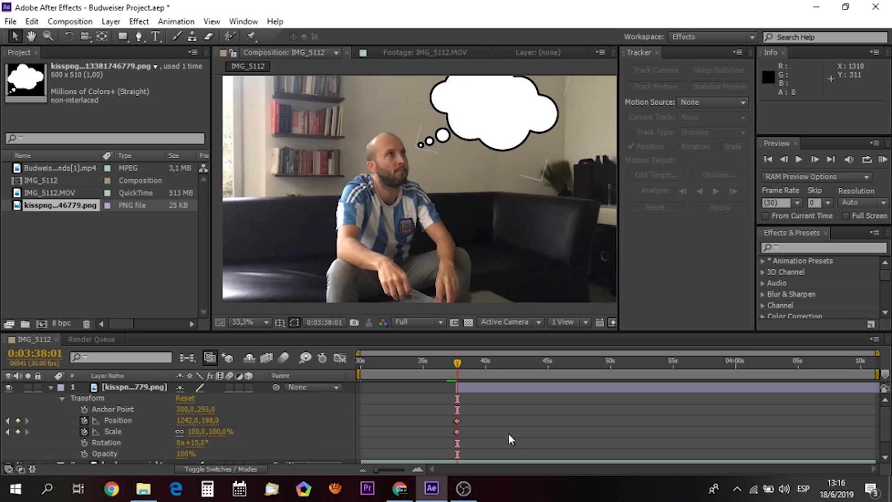
Play back the bubble's pop-up animation from 0:03:36:28.
{"action": "left_click", "coordinate": [444, 366]}
{"action": "key", "text": "space"}
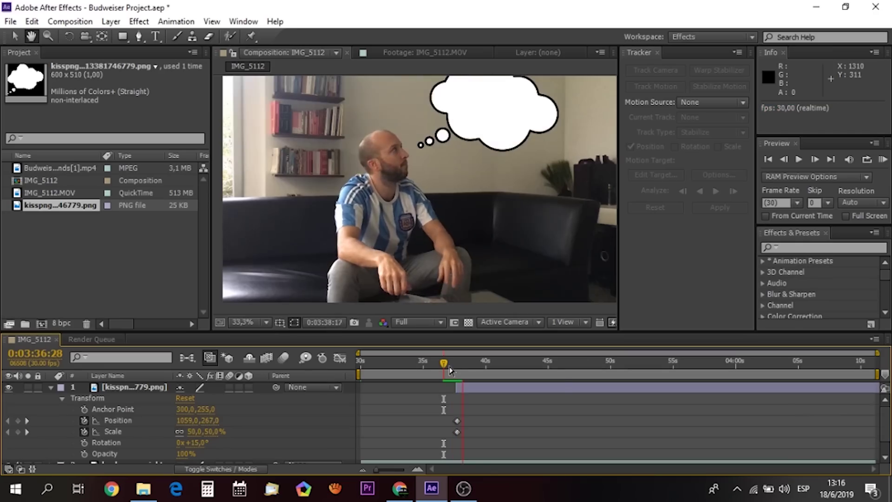
{"action": "left_click", "coordinate": [448, 360]}
{"action": "key", "text": "space"}
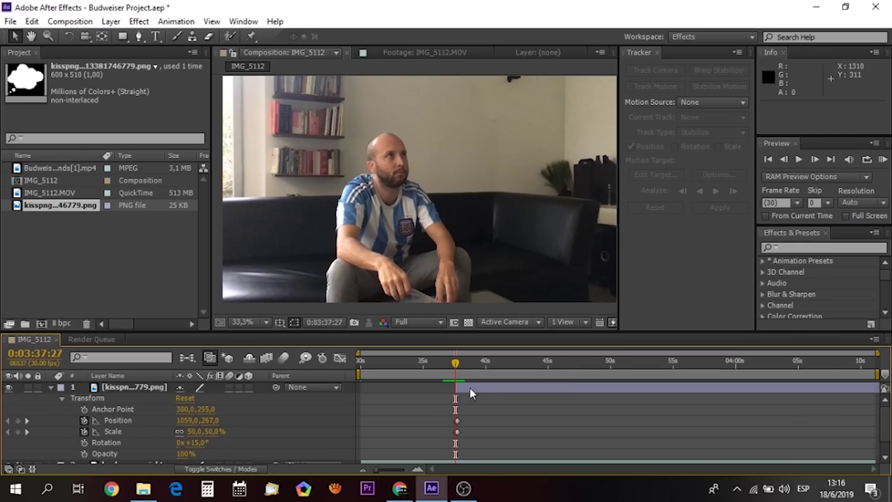
Nudge the mask edge of the back pause right layer slightly on the wall area and replay the shot.
{"action": "left_click", "coordinate": [512, 462]}
{"action": "left_click_drag", "start_coordinate": [486, 123], "coordinate": [494, 126]}
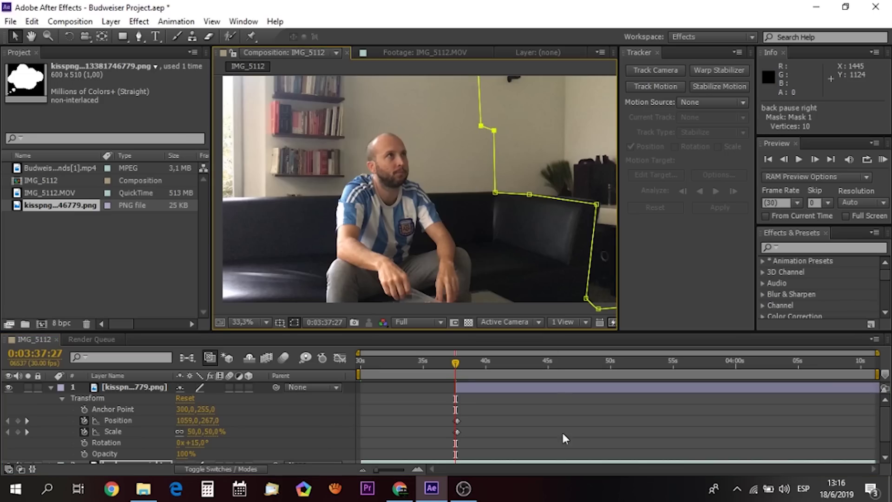
{"action": "left_click", "coordinate": [526, 429]}
{"action": "left_click", "coordinate": [448, 365]}
{"action": "key", "text": "space"}
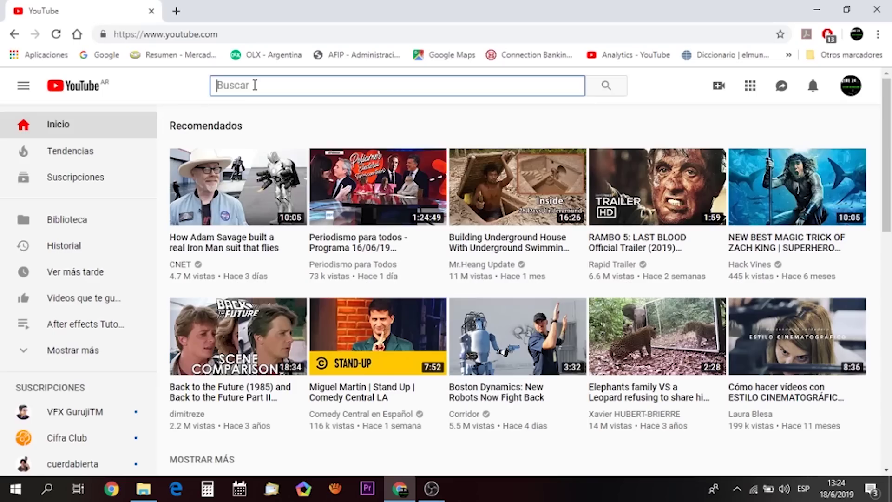
Switch to YouTube, search for budweiser and open the list of videos on the Budweiser channel.
{"action": "left_click", "coordinate": [254, 85]}
{"action": "type", "text": "bud"}
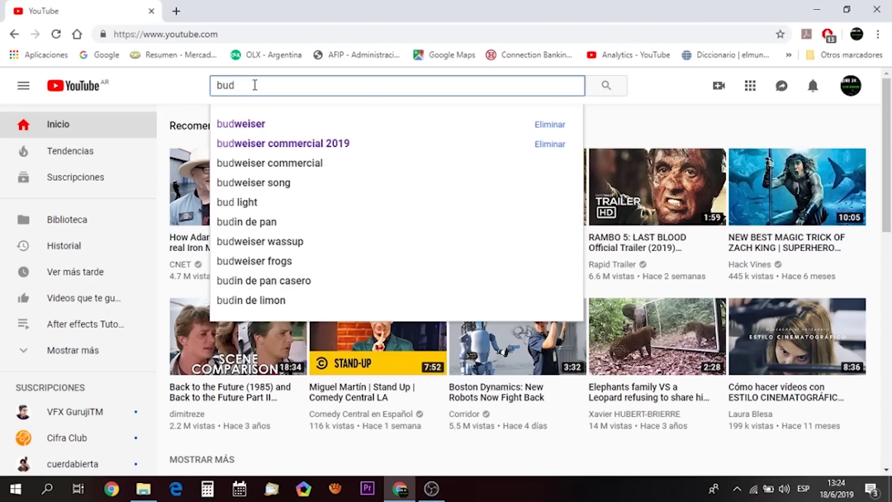
{"action": "key", "text": "Down"}
{"action": "key", "text": "Return"}
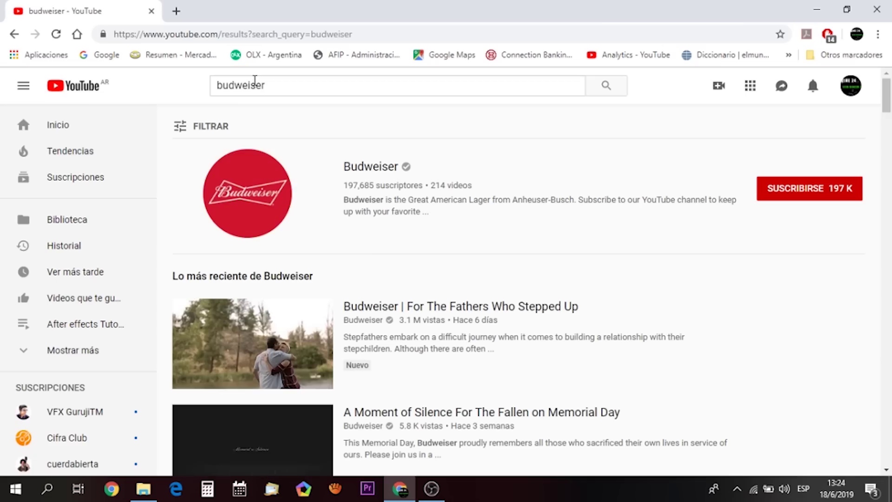
{"action": "left_click", "coordinate": [270, 202]}
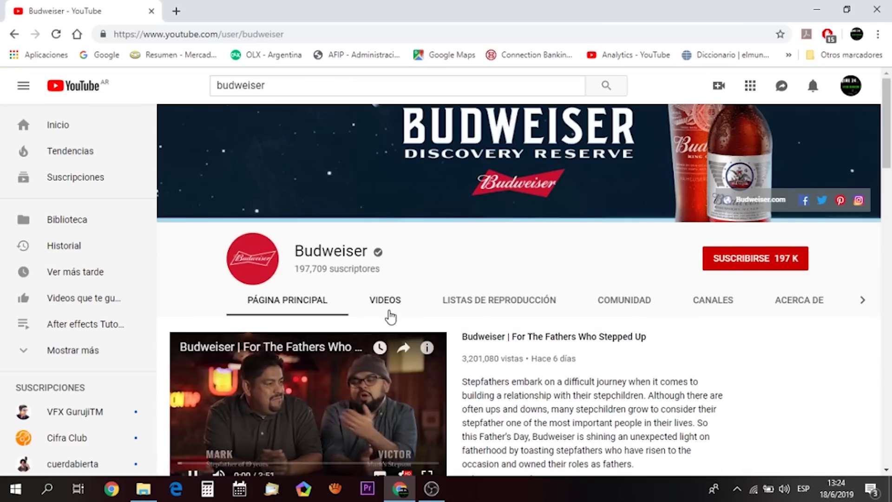
{"action": "left_click", "coordinate": [387, 312]}
Find and open the video "Budweiser | America Is In Your Hands" on the channel.
{"action": "scroll", "coordinate": [266, 241], "scroll_direction": "down", "scroll_amount": 8}
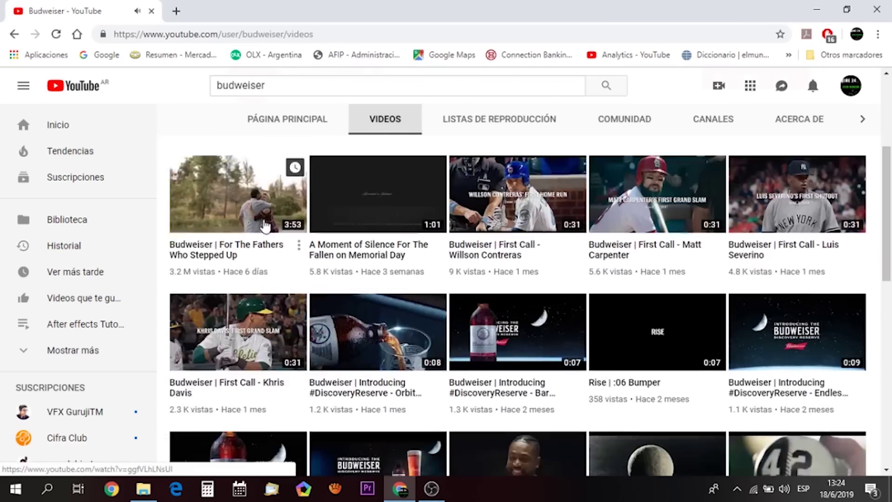
{"action": "scroll", "coordinate": [266, 240], "scroll_direction": "down", "scroll_amount": 15}
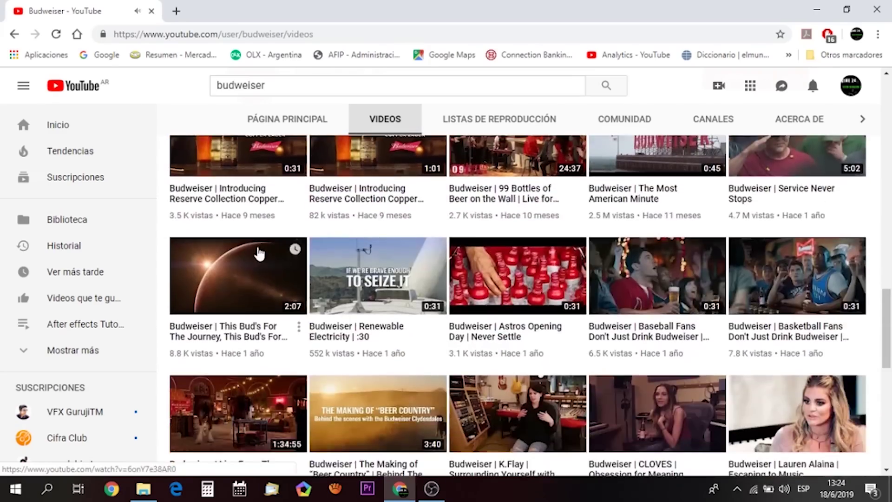
{"action": "scroll", "coordinate": [261, 253], "scroll_direction": "down", "scroll_amount": 15}
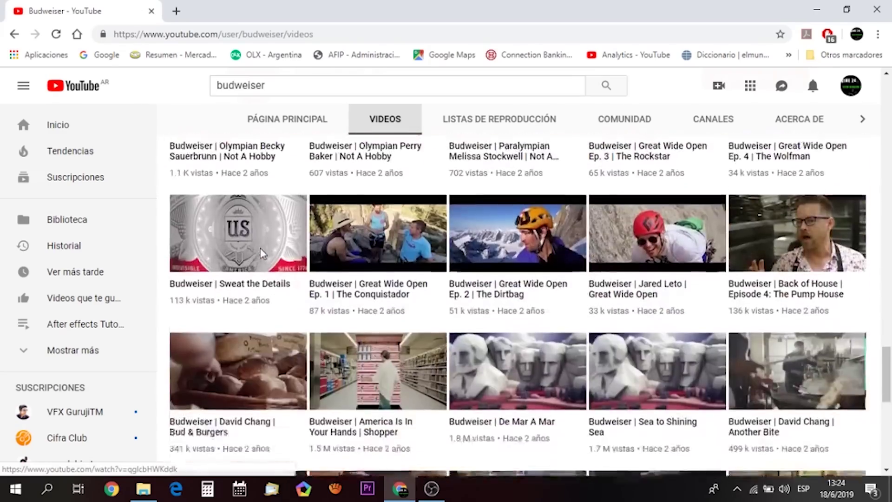
{"action": "scroll", "coordinate": [263, 253], "scroll_direction": "down", "scroll_amount": 5}
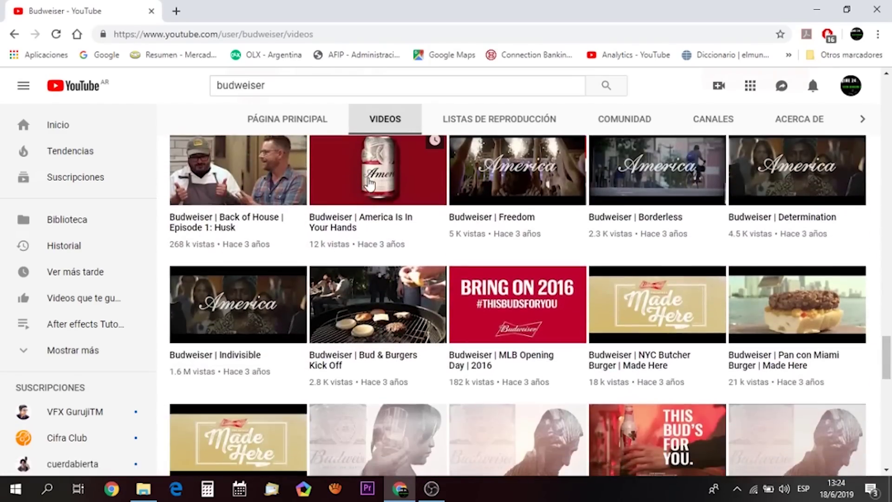
{"action": "left_click", "coordinate": [365, 184]}
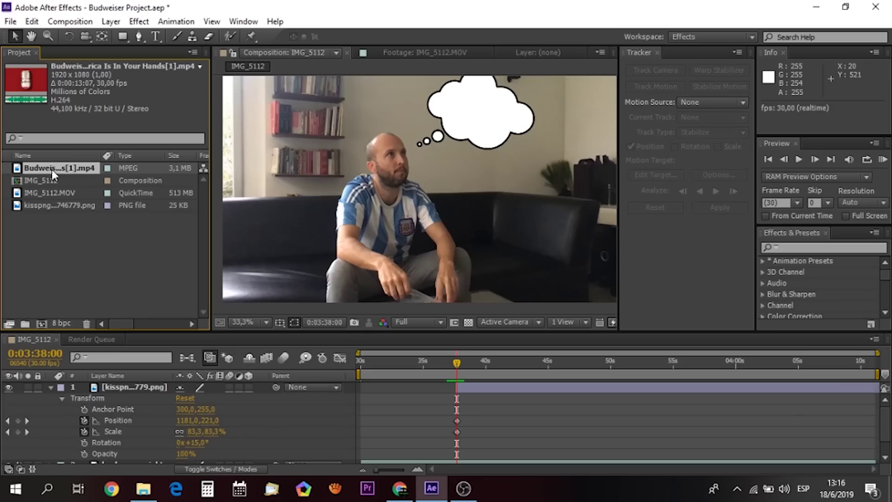
Back in After Effects, add the Budweiser can clip as the uppermost layer and trim it to 0:03:37:29–0:03:41:21.
{"action": "left_click_drag", "start_coordinate": [51, 169], "coordinate": [456, 384]}
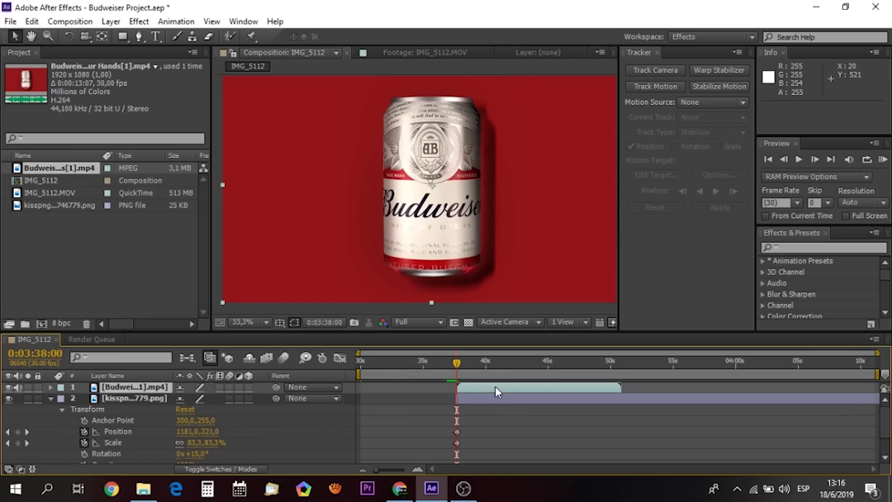
{"action": "key", "text": "space"}
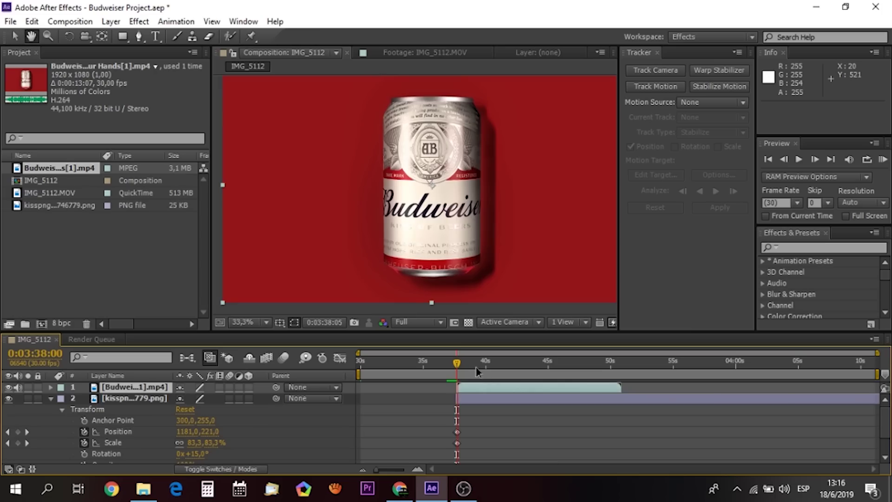
{"action": "left_click", "coordinate": [504, 368]}
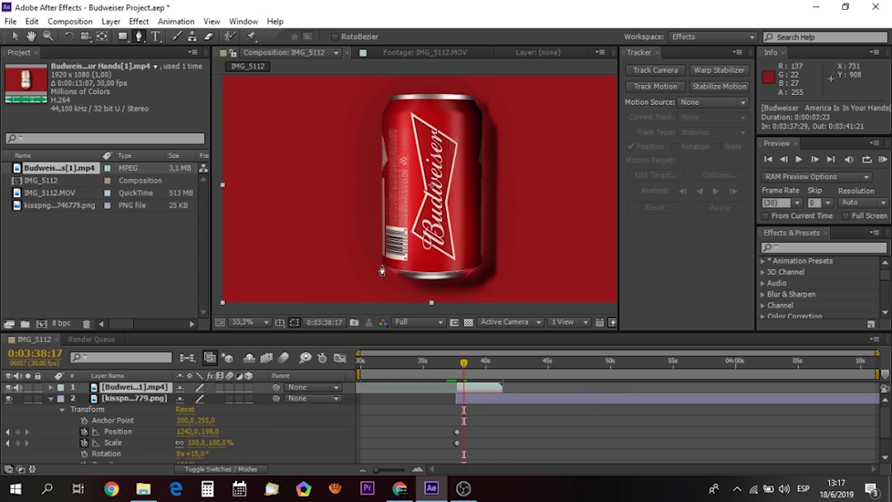
With the Pen tool, start a mask at the can's lower-left corner and trace its left side, top rim and right shoulder.
{"action": "left_click", "coordinate": [382, 270]}
{"action": "left_click", "coordinate": [381, 115]}
{"action": "left_click", "coordinate": [391, 102]}
{"action": "scroll", "coordinate": [392, 100], "scroll_direction": "up", "scroll_amount": 3}
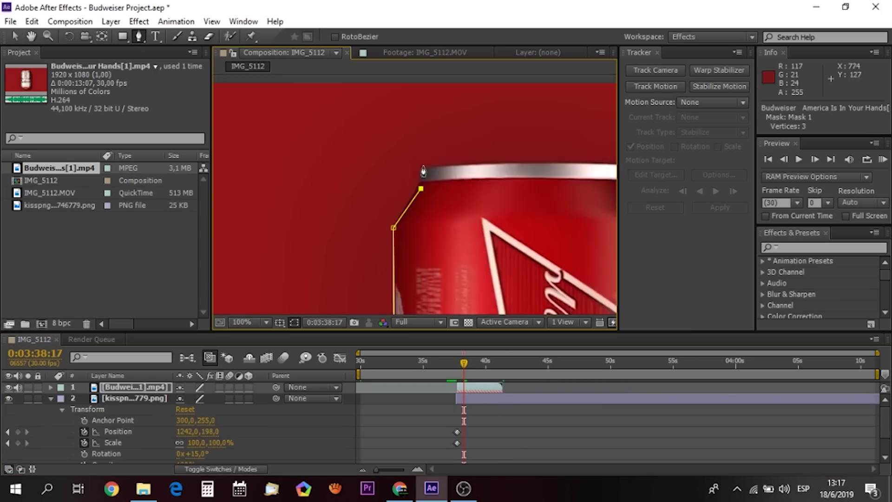
{"action": "left_click", "coordinate": [422, 166]}
{"action": "left_click_drag", "start_coordinate": [424, 168], "coordinate": [229, 187]}
{"action": "left_click_drag", "start_coordinate": [352, 179], "coordinate": [411, 179]}
{"action": "left_click", "coordinate": [474, 188]}
{"action": "left_click", "coordinate": [477, 201]}
{"action": "left_click_drag", "start_coordinate": [500, 250], "coordinate": [504, 272]}
Continue the mask down the can's right side and along its base, and close it at the starting point.
{"action": "left_click_drag", "start_coordinate": [561, 277], "coordinate": [539, 100]}
{"action": "scroll", "coordinate": [511, 176], "scroll_direction": "down", "scroll_amount": 1}
{"action": "left_click_drag", "start_coordinate": [469, 259], "coordinate": [471, 149]}
{"action": "left_click", "coordinate": [449, 244]}
{"action": "left_click_drag", "start_coordinate": [438, 254], "coordinate": [413, 195]}
{"action": "scroll", "coordinate": [433, 270], "scroll_direction": "up", "scroll_amount": 1}
{"action": "left_click", "coordinate": [410, 191]}
{"action": "left_click_drag", "start_coordinate": [311, 189], "coordinate": [444, 195]}
{"action": "left_click", "coordinate": [332, 192]}
{"action": "left_click_drag", "start_coordinate": [309, 171], "coordinate": [295, 162]}
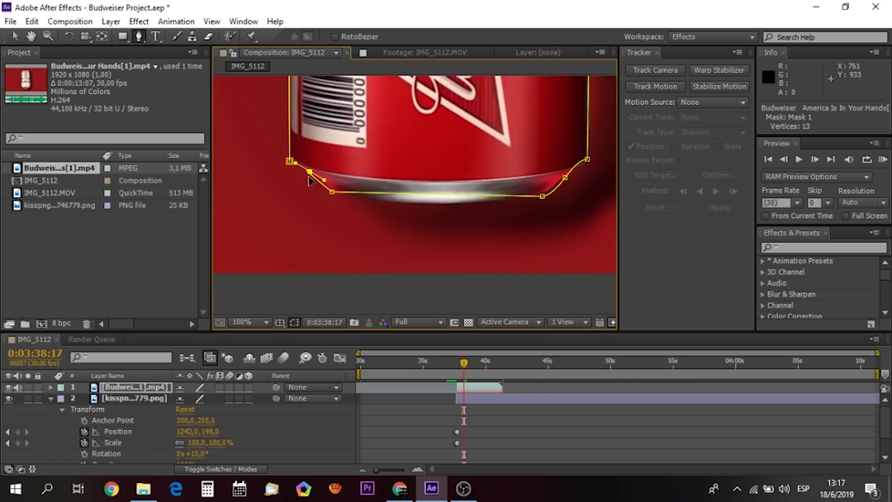
{"action": "left_click", "coordinate": [289, 161]}
{"action": "scroll", "coordinate": [409, 190], "scroll_direction": "down", "scroll_amount": 1}
{"action": "key", "text": "v"}
Set the masked can layer's scale to 20%.
{"action": "left_click_drag", "start_coordinate": [427, 194], "coordinate": [478, 196]}
{"action": "scroll", "coordinate": [458, 186], "scroll_direction": "up", "scroll_amount": 4}
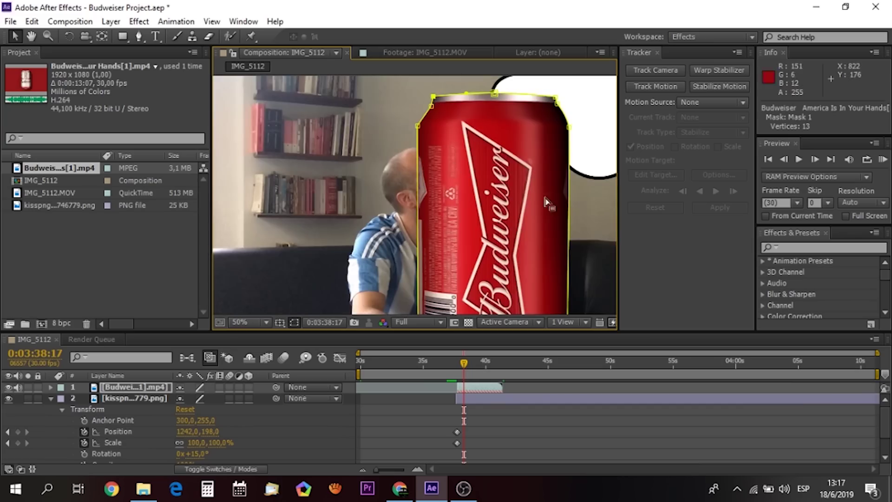
{"action": "scroll", "coordinate": [434, 101], "scroll_direction": "down", "scroll_amount": 2}
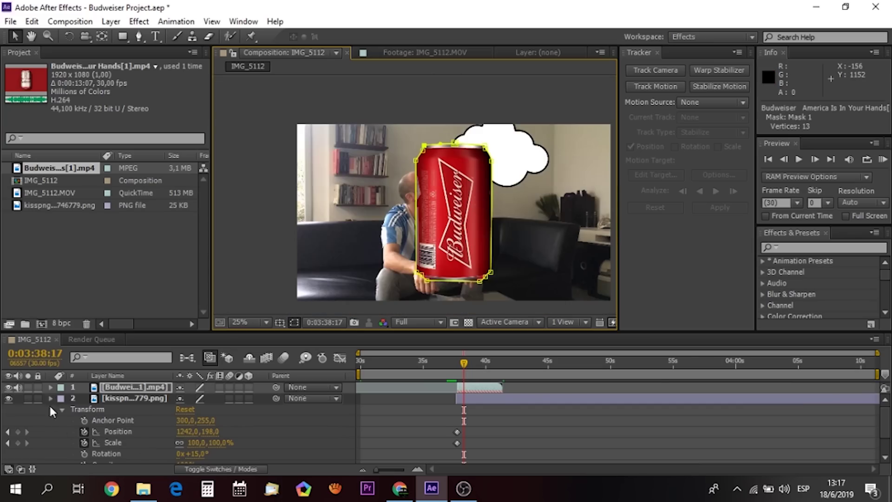
{"action": "left_click", "coordinate": [50, 398]}
{"action": "left_click", "coordinate": [50, 387]}
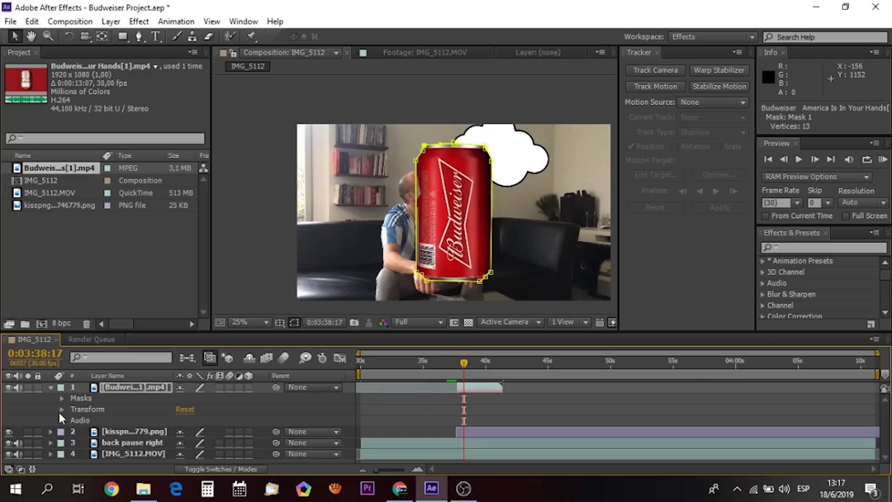
{"action": "left_click", "coordinate": [62, 409]}
{"action": "left_click", "coordinate": [193, 434]}
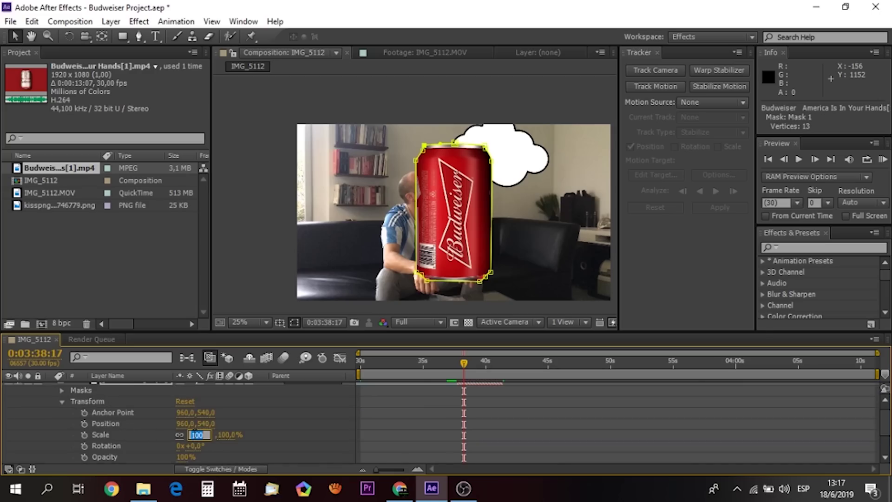
{"action": "type", "text": "20"}
{"action": "key", "text": "Return"}
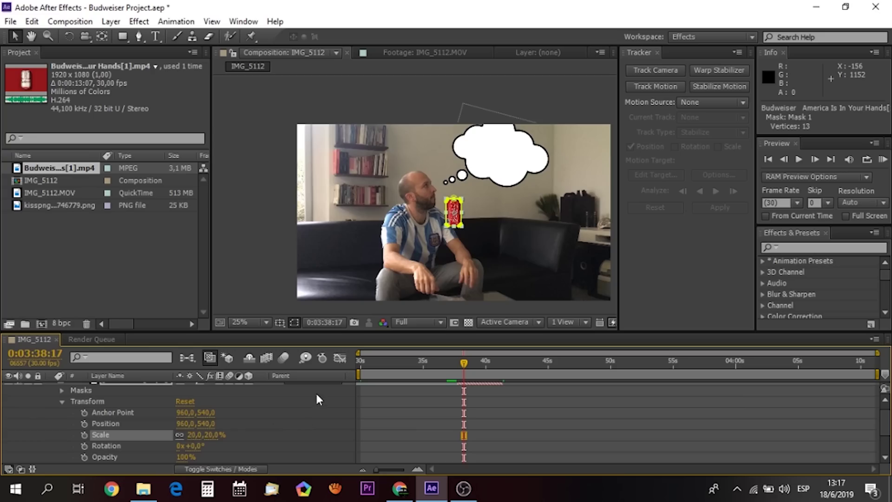
Move the can into the thought bubble at position 1242, 160 and set its scale to 25%.
{"action": "key", "text": "period"}
{"action": "left_click_drag", "start_coordinate": [496, 227], "coordinate": [576, 118]}
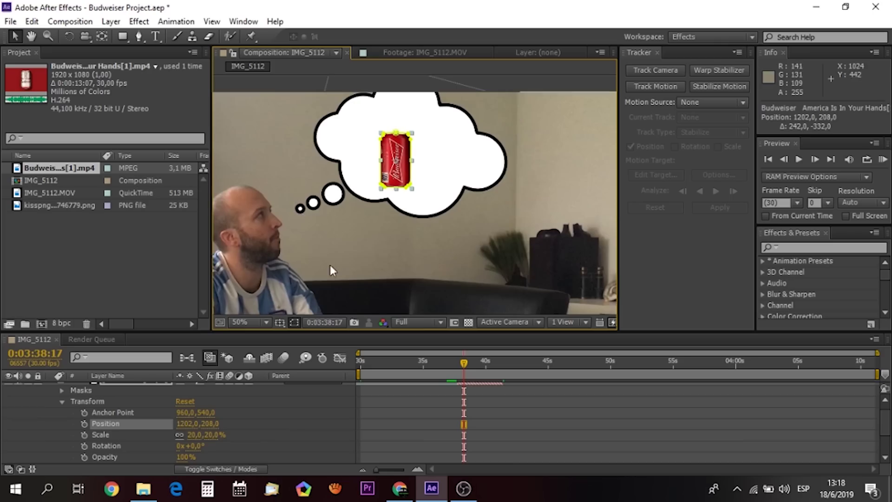
{"action": "left_click", "coordinate": [191, 435]}
{"action": "type", "text": "25"}
{"action": "key", "text": "Return"}
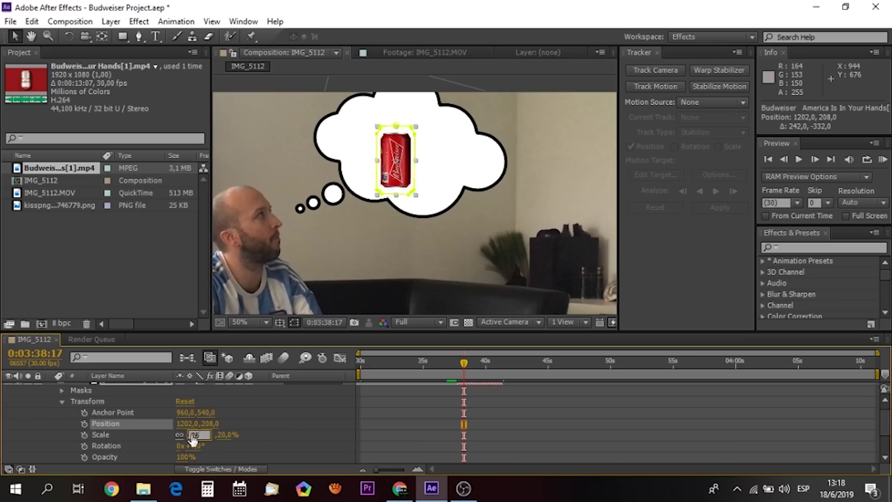
{"action": "left_click_drag", "start_coordinate": [398, 167], "coordinate": [410, 151]}
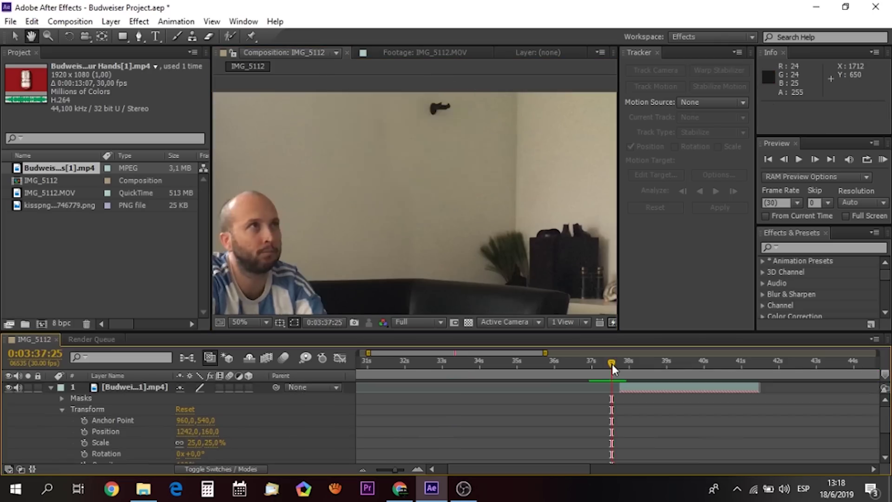
Play back the can and bubble animation from about 0:03:37:25, with the whole frame fitted in the viewer.
{"action": "key", "text": "space"}
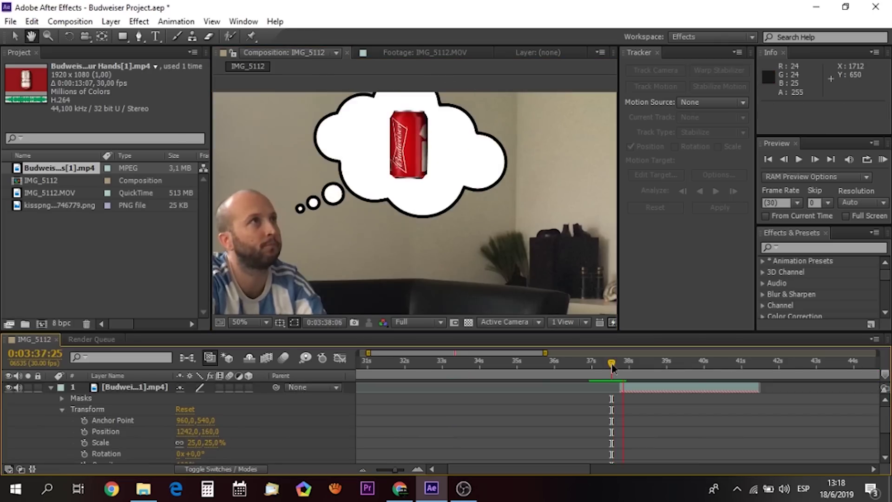
{"action": "key", "text": "space"}
{"action": "left_click_drag", "start_coordinate": [392, 468], "coordinate": [379, 470]}
{"action": "key", "text": "shift+Page_Up"}
{"action": "left_click", "coordinate": [251, 321]}
{"action": "left_click", "coordinate": [273, 101]}
{"action": "key", "text": "space"}
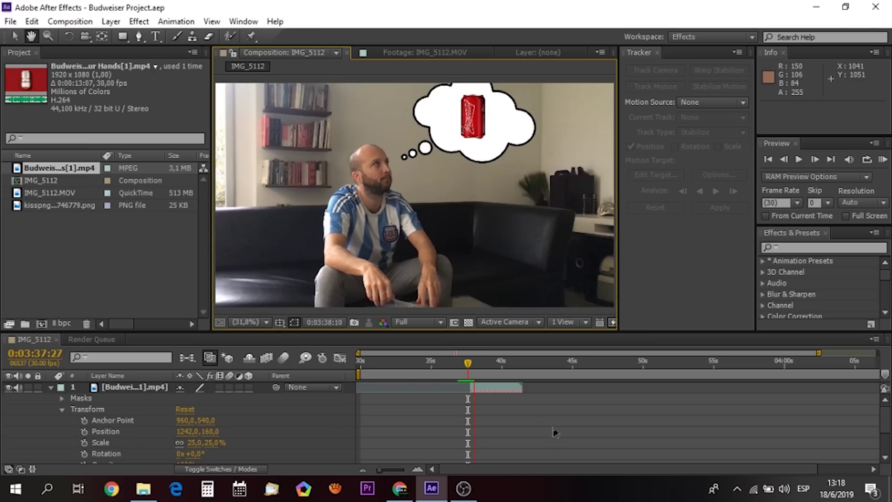
{"action": "left_click", "coordinate": [484, 362]}
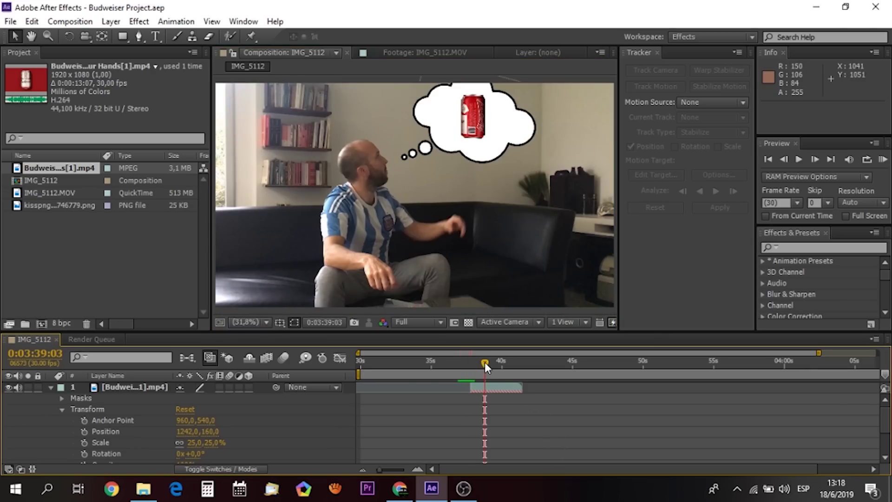
Lower the bubble layer's opacity to 58% with the playhead at 0:03:39:25.
{"action": "left_click_drag", "start_coordinate": [484, 362], "coordinate": [492, 361]}
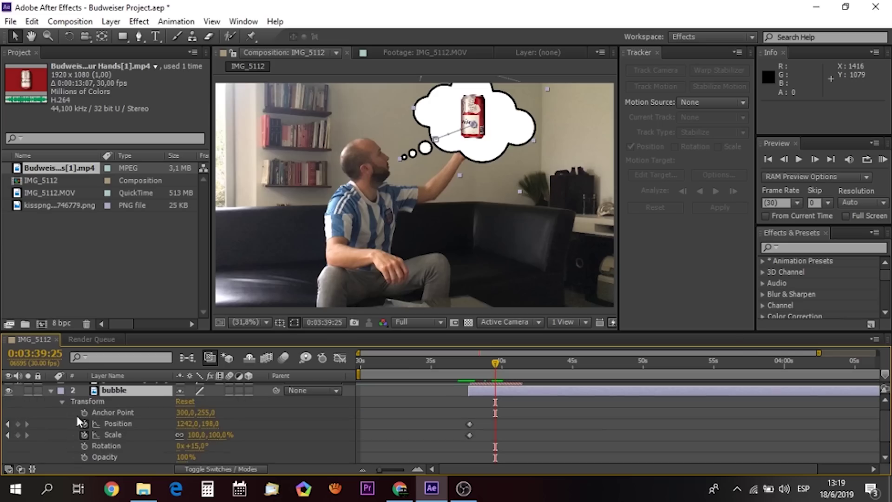
{"action": "left_click_drag", "start_coordinate": [186, 456], "coordinate": [177, 457]}
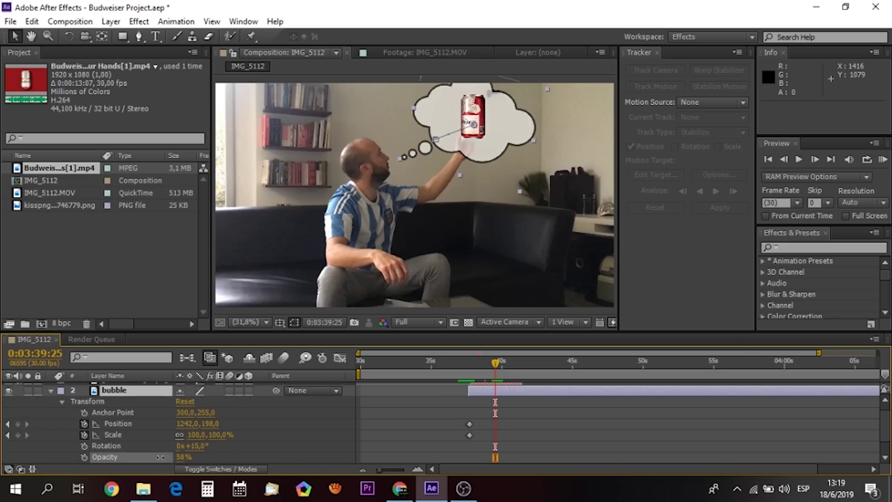
{"action": "left_click", "coordinate": [182, 457]}
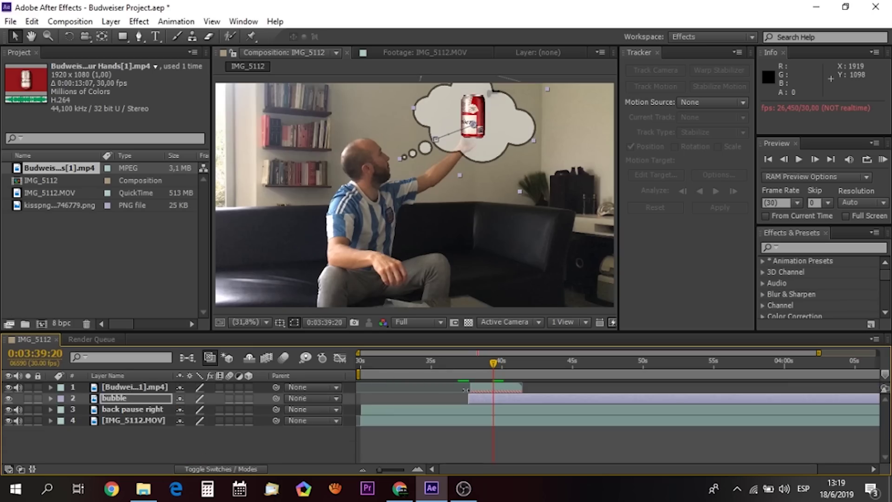
Set starting Position and Scale keyframes on the can video layer at 0:03:39:21.
{"action": "left_click", "coordinate": [500, 389]}
{"action": "left_click", "coordinate": [813, 159]}
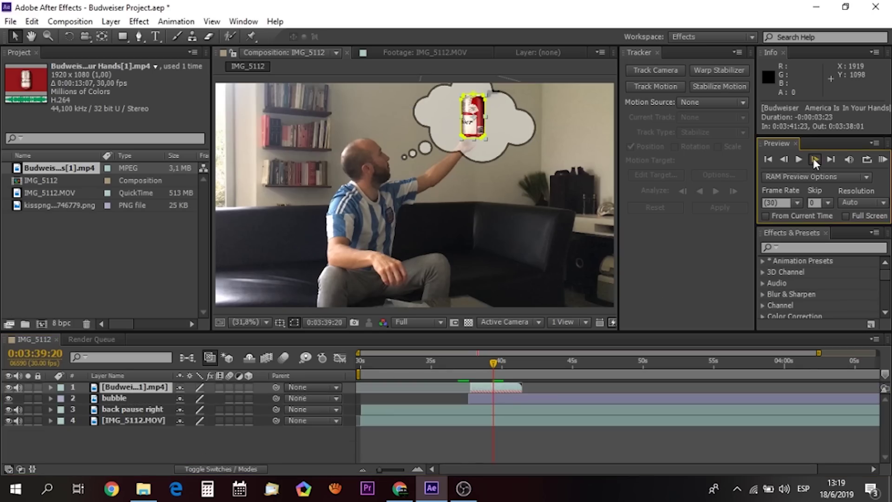
{"action": "left_click", "coordinate": [814, 159]}
{"action": "left_click", "coordinate": [783, 160]}
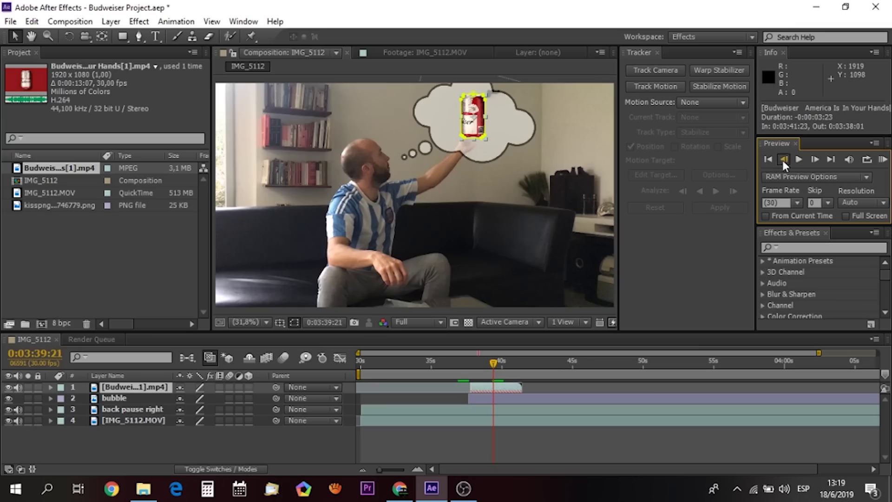
{"action": "left_click", "coordinate": [51, 388]}
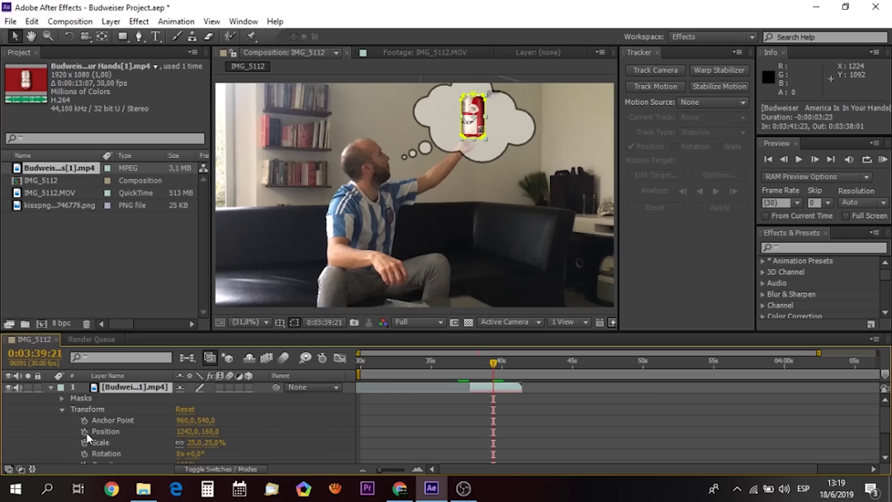
{"action": "left_click", "coordinate": [84, 431]}
{"action": "left_click", "coordinate": [84, 443]}
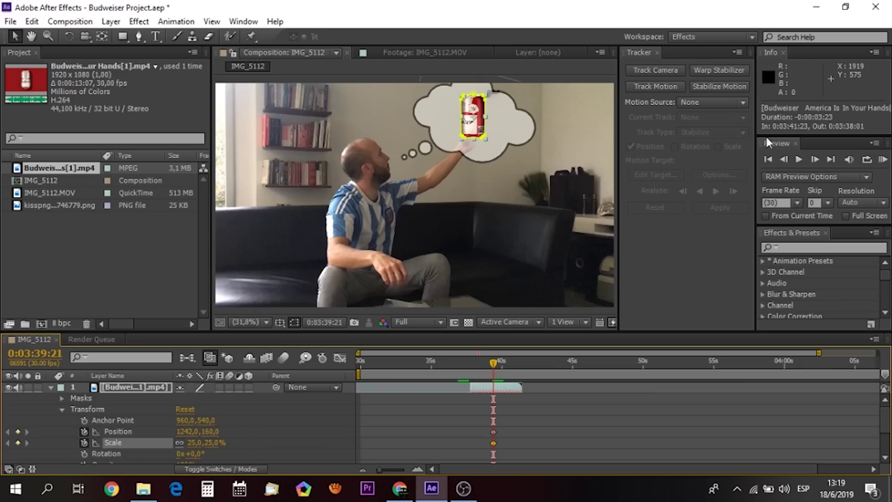
At 0:03:40:05, move the can onto the one in the man's hand, at position 1050, 421.2, and preview the motion.
{"action": "left_click", "coordinate": [816, 160]}
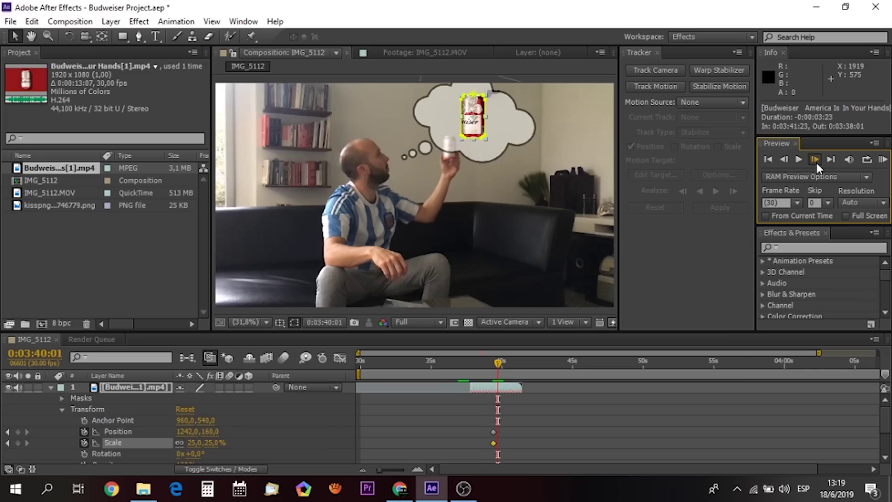
{"action": "left_click", "coordinate": [816, 161]}
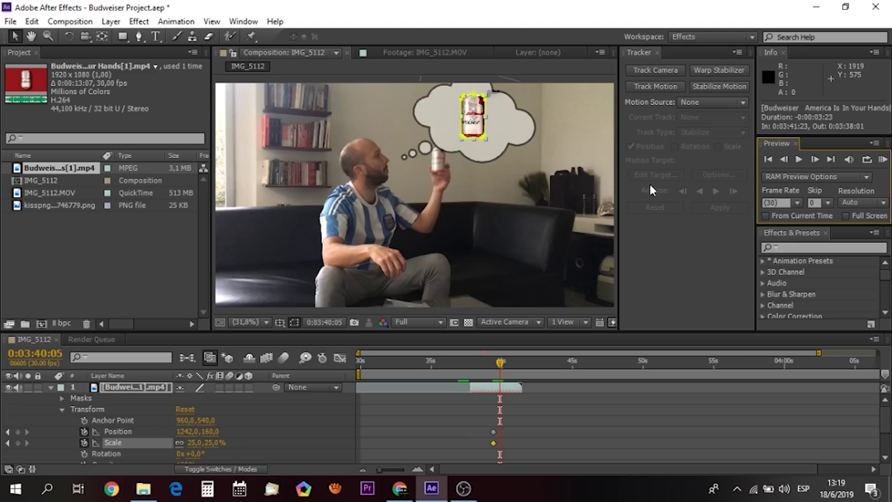
{"action": "left_click_drag", "start_coordinate": [476, 124], "coordinate": [439, 171]}
{"action": "key", "text": "space"}
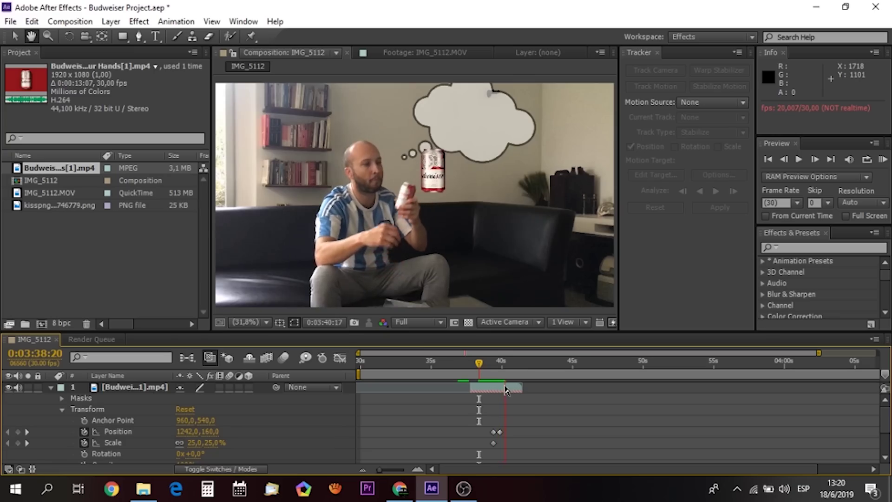
{"action": "key", "text": "space"}
At 0:03:40:04, set the can's scale to 16% and align it over the held can at position 1082.7, 360.6.
{"action": "left_click_drag", "start_coordinate": [190, 442], "coordinate": [186, 445]}
{"action": "scroll", "coordinate": [439, 216], "scroll_direction": "up", "scroll_amount": 1}
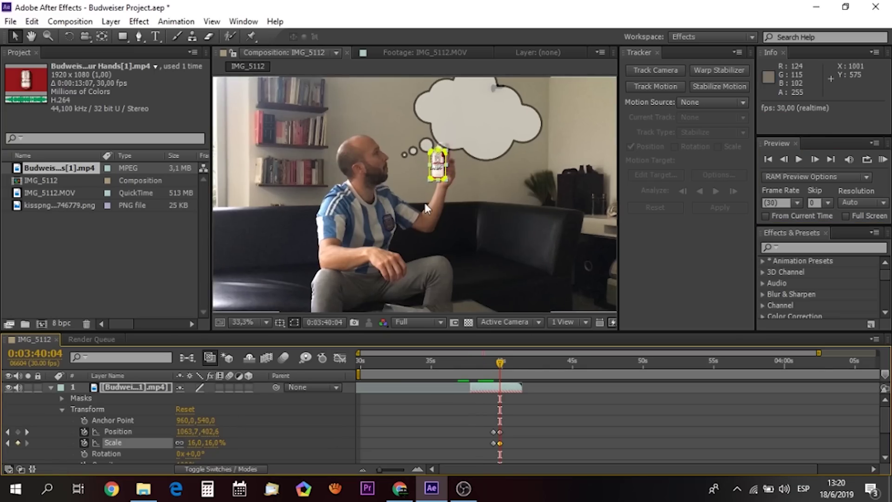
{"action": "scroll", "coordinate": [425, 202], "scroll_direction": "up", "scroll_amount": 2}
{"action": "left_click_drag", "start_coordinate": [479, 187], "coordinate": [406, 258]}
{"action": "left_click_drag", "start_coordinate": [407, 177], "coordinate": [419, 160]}
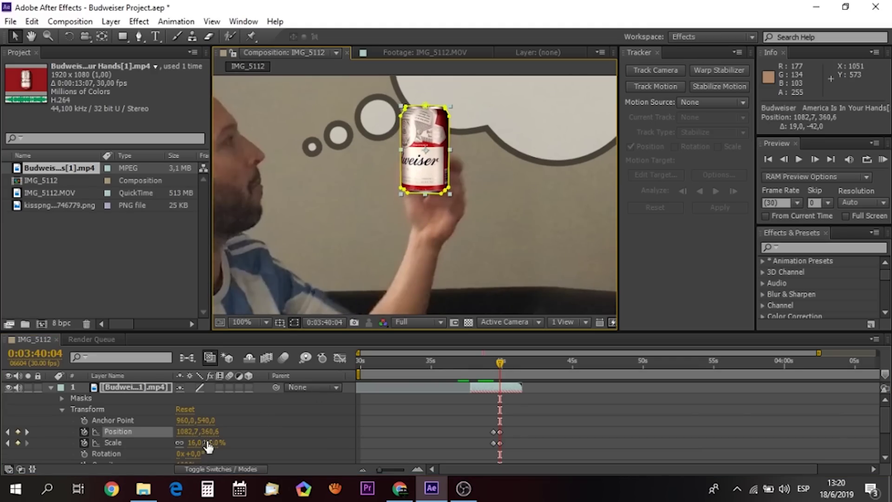
Set a 100% Opacity keyframe on the can layer at 0:03:39:21.
{"action": "left_click", "coordinate": [493, 371]}
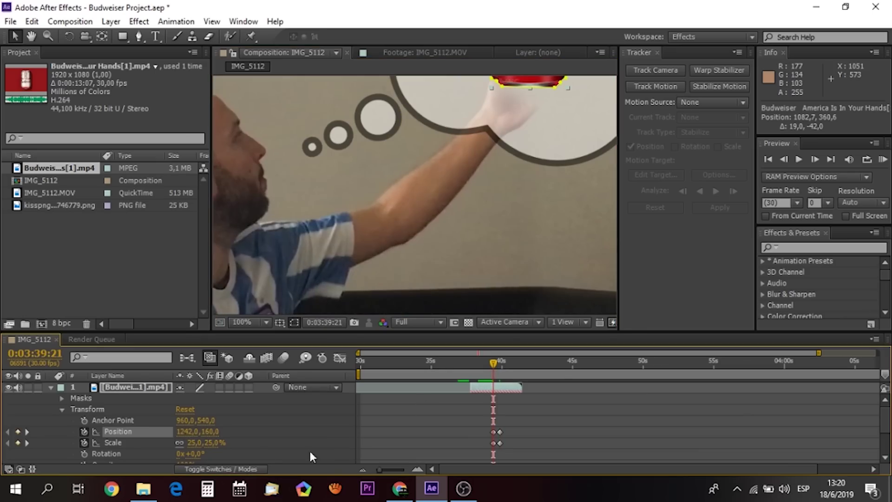
{"action": "scroll", "coordinate": [184, 442], "scroll_direction": "down", "scroll_amount": 1}
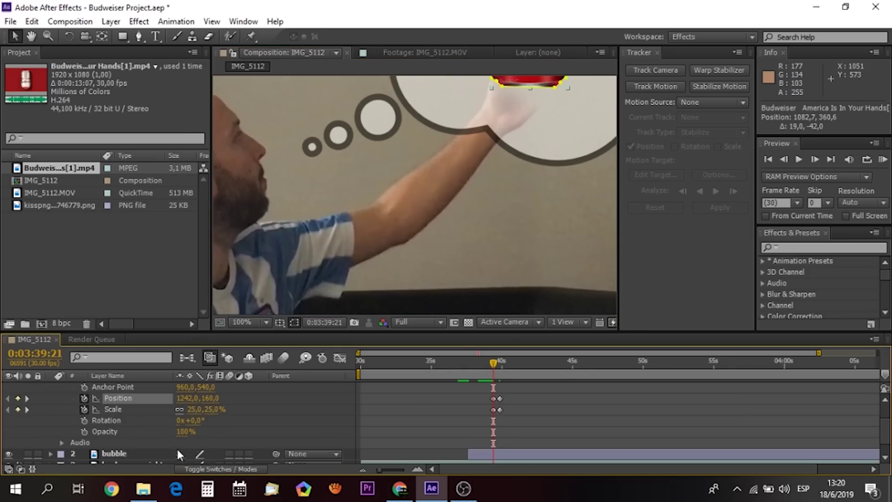
{"action": "left_click", "coordinate": [84, 432]}
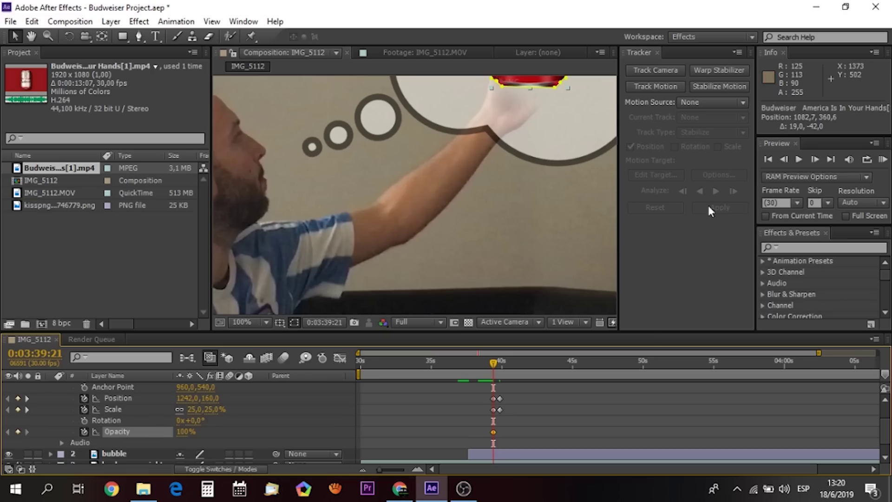
Fade the can layer to 1% opacity at 0:03:40:04, the frame where it overlaps the held can.
{"action": "left_click", "coordinate": [814, 159]}
{"action": "left_click", "coordinate": [814, 159]}
{"action": "left_click", "coordinate": [814, 159]}
{"action": "left_click", "coordinate": [813, 159]}
{"action": "left_click", "coordinate": [813, 159]}
{"action": "left_click", "coordinate": [814, 158]}
{"action": "left_click", "coordinate": [814, 159]}
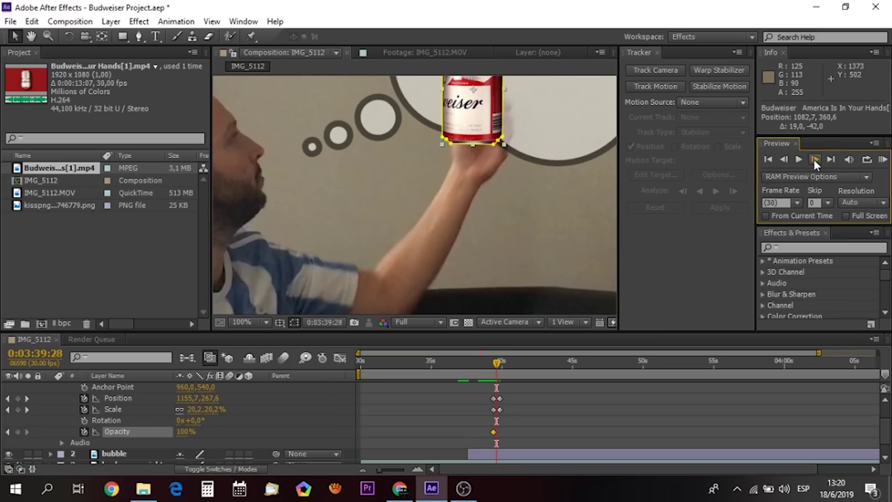
{"action": "left_click", "coordinate": [813, 159]}
{"action": "left_click", "coordinate": [813, 159]}
{"action": "left_click", "coordinate": [813, 159]}
{"action": "left_click", "coordinate": [815, 159]}
{"action": "left_click", "coordinate": [815, 159]}
{"action": "left_click", "coordinate": [815, 158]}
{"action": "left_click", "coordinate": [814, 158]}
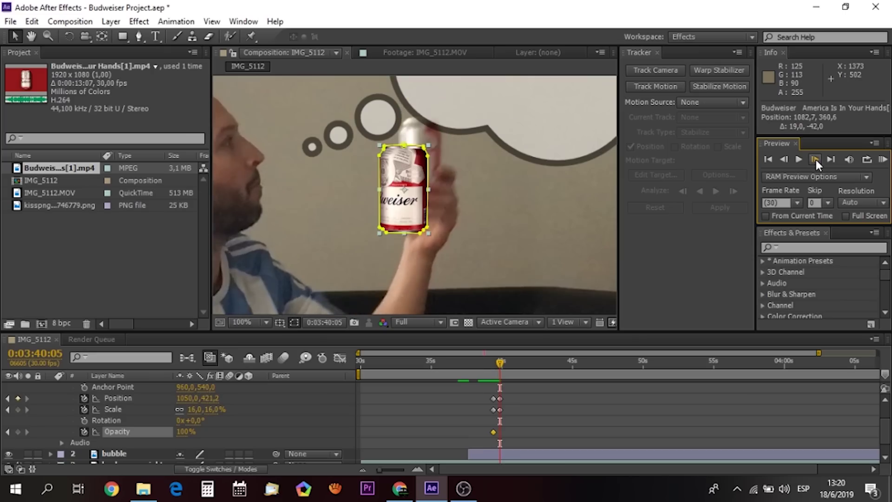
{"action": "left_click", "coordinate": [782, 157]}
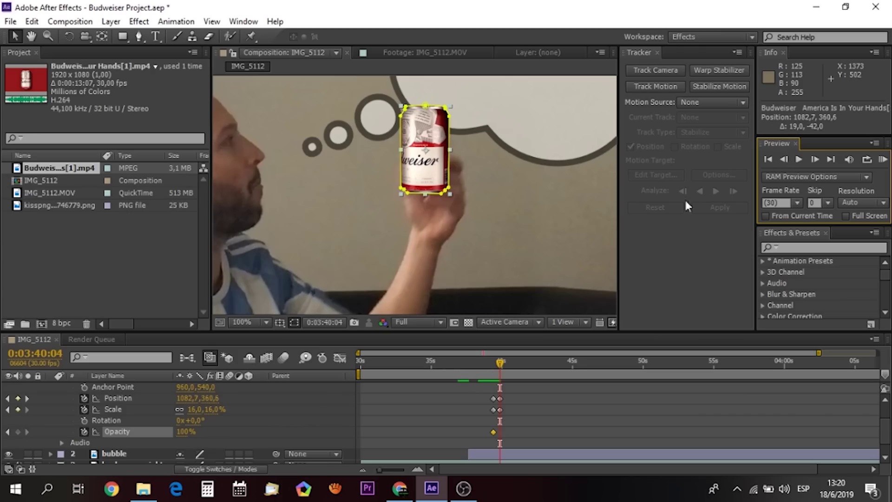
{"action": "left_click_drag", "start_coordinate": [188, 436], "coordinate": [122, 436]}
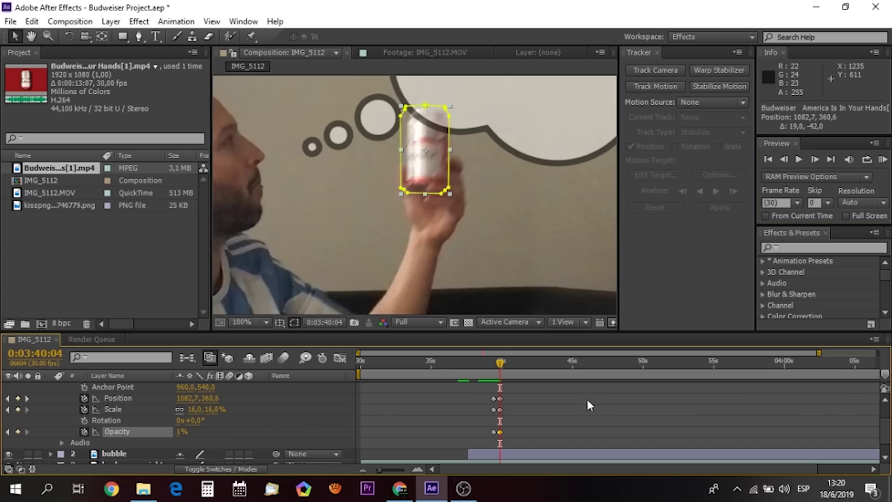
{"action": "left_click", "coordinate": [587, 402]}
Play back the can's move and fade into the hand from 0:03:39:05.
{"action": "left_click", "coordinate": [486, 362]}
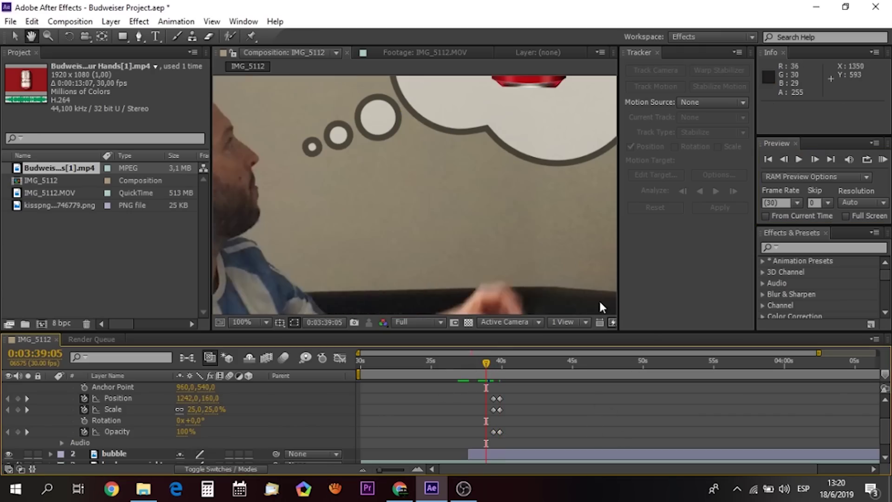
{"action": "key", "text": "space"}
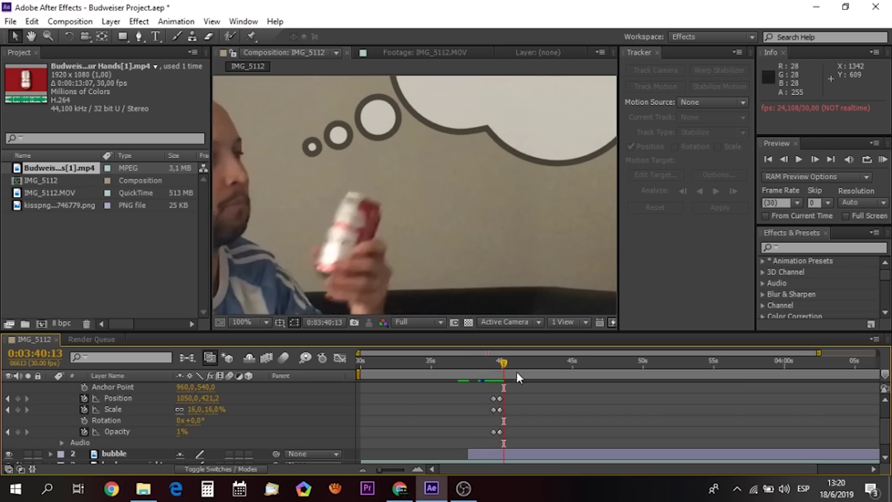
{"action": "scroll", "coordinate": [416, 186], "scroll_direction": "down", "scroll_amount": 2}
{"action": "scroll", "coordinate": [417, 183], "scroll_direction": "down", "scroll_amount": 2}
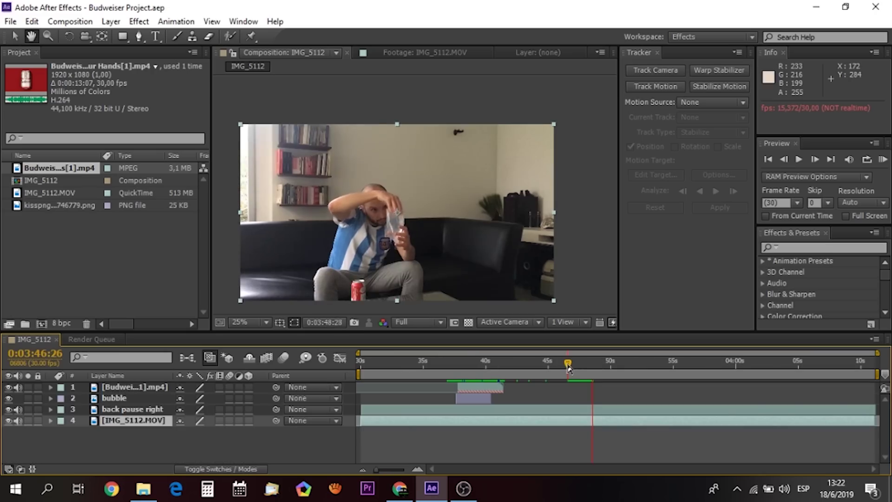
Split the IMG_5112.MOV layer at 0:03:49:21, while the man holds the glass near his face.
{"action": "key", "text": "space"}
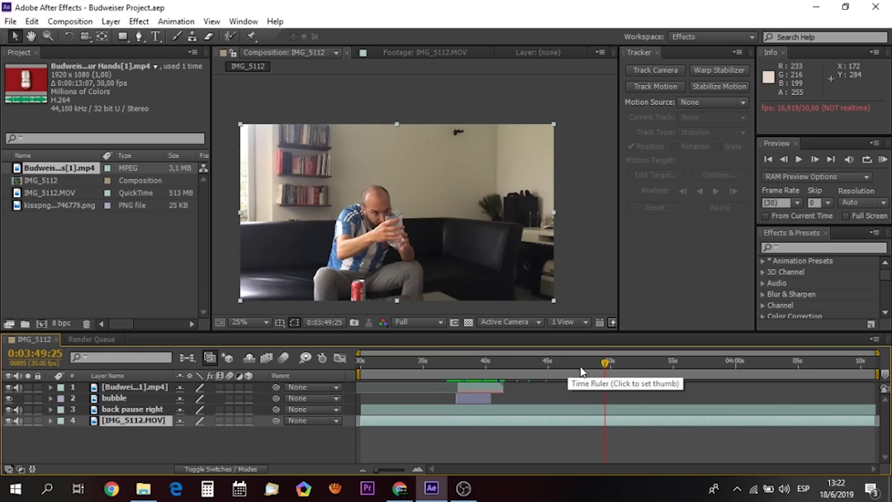
{"action": "left_click", "coordinate": [783, 159]}
{"action": "left_click", "coordinate": [783, 158]}
{"action": "left_click", "coordinate": [784, 159]}
{"action": "left_click", "coordinate": [783, 158]}
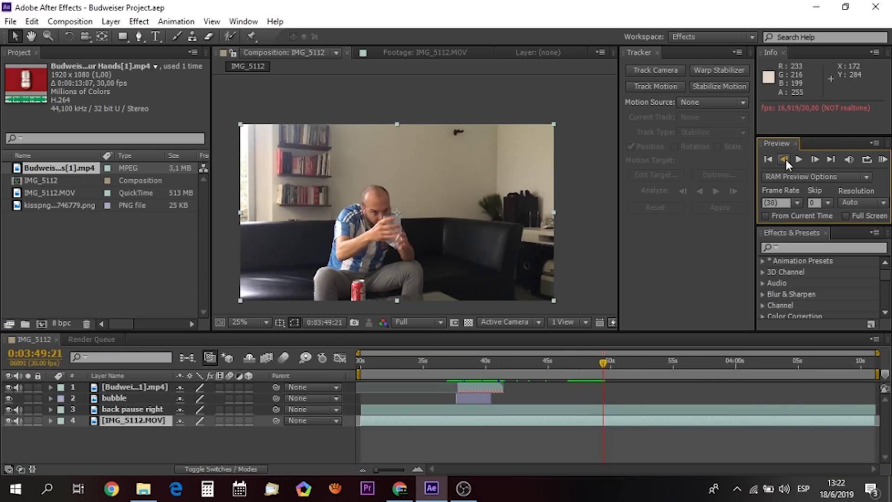
{"action": "left_click", "coordinate": [609, 422]}
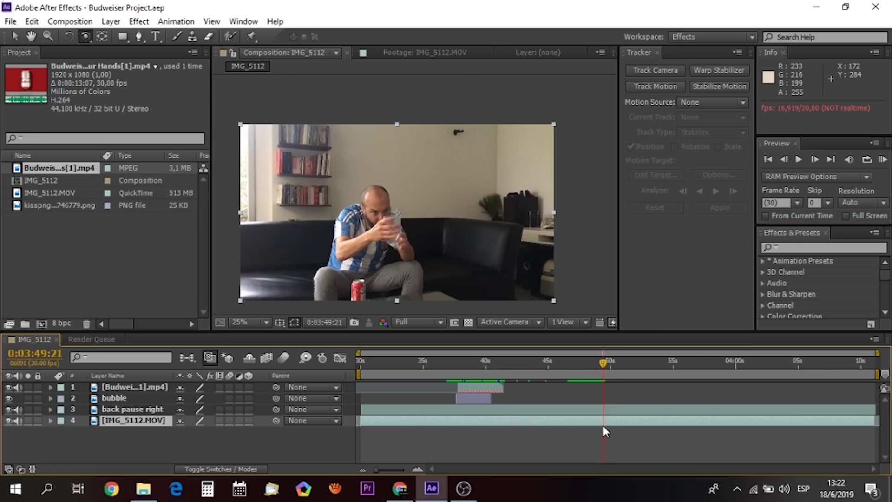
{"action": "key", "text": "ctrl+shift+d"}
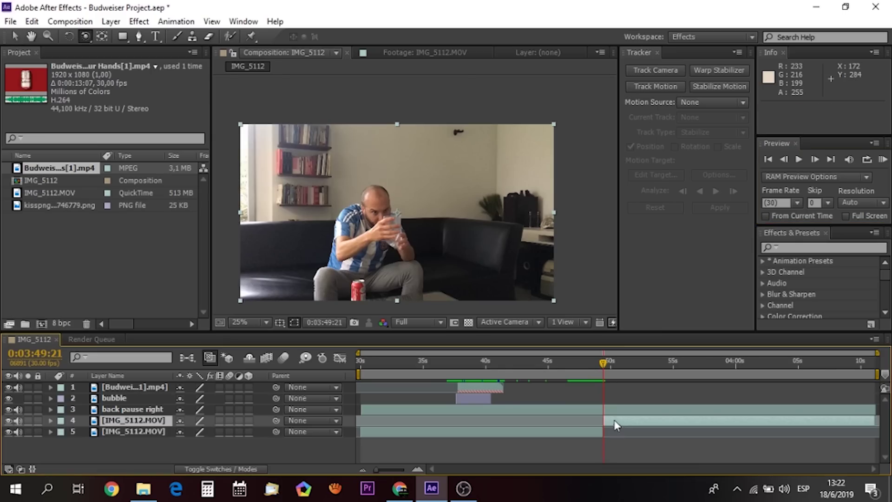
Find the matching glass pose shortly after 0:04:00:00, trim the second IMG_5112.MOV segment to it and move the segment back to the split.
{"action": "left_click_drag", "start_coordinate": [612, 370], "coordinate": [693, 361]}
{"action": "key", "text": "space"}
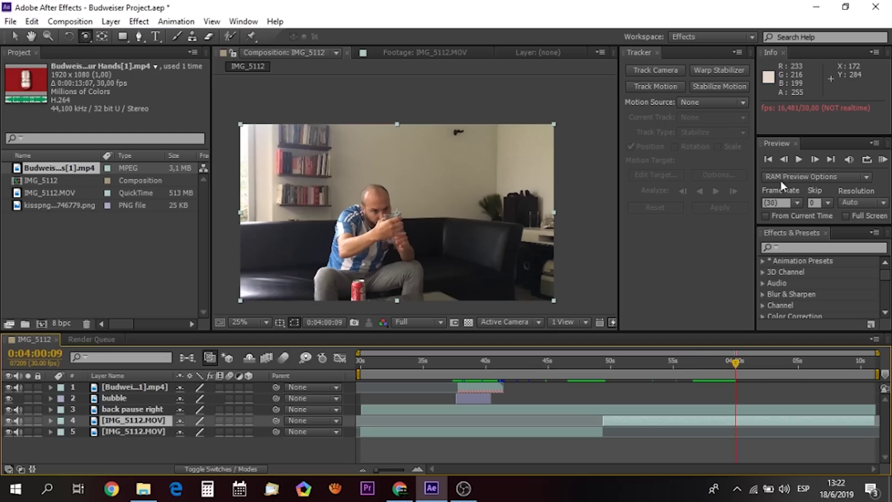
{"action": "left_click", "coordinate": [785, 153]}
{"action": "left_click", "coordinate": [786, 156]}
{"action": "left_click", "coordinate": [785, 156]}
{"action": "mouse_move", "coordinate": [605, 421]}
{"action": "left_mouse_down"}
{"action": "mouse_move", "coordinate": [734, 421]}
{"action": "mouse_move", "coordinate": [616, 423]}
{"action": "left_mouse_up"}
{"action": "key", "text": "i"}
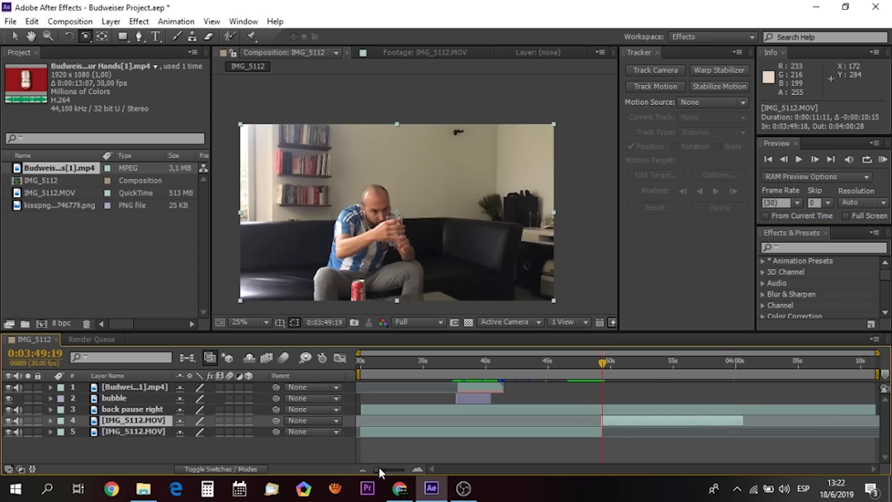
Align the second IMG_5112.MOV segment's start exactly with the end of the first segment at 0:03:49:21 and preview it.
{"action": "left_click_drag", "start_coordinate": [375, 470], "coordinate": [403, 466]}
{"action": "left_click_drag", "start_coordinate": [599, 421], "coordinate": [679, 421]}
{"action": "key", "text": "space"}
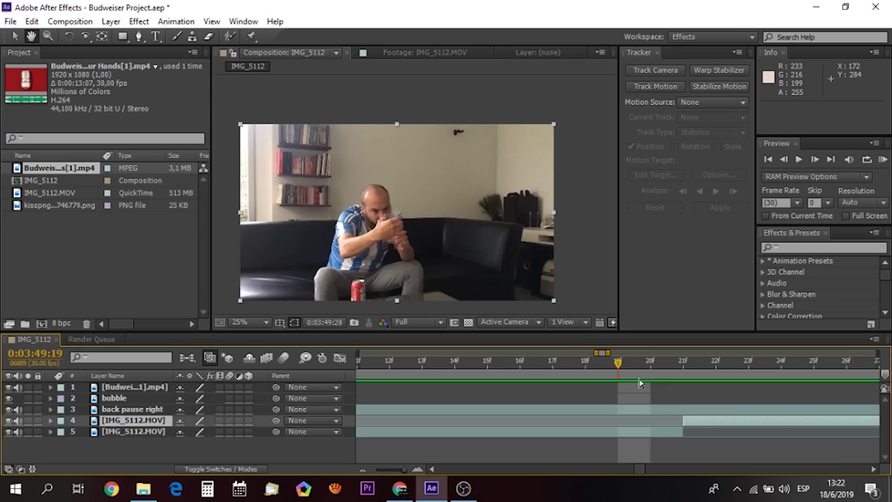
Play back the cut between the two IMG_5112.MOV segments from 0:03:49:03.
{"action": "left_click_drag", "start_coordinate": [404, 469], "coordinate": [396, 470]}
{"action": "left_click", "coordinate": [580, 451]}
{"action": "left_click", "coordinate": [572, 361]}
{"action": "key", "text": "space"}
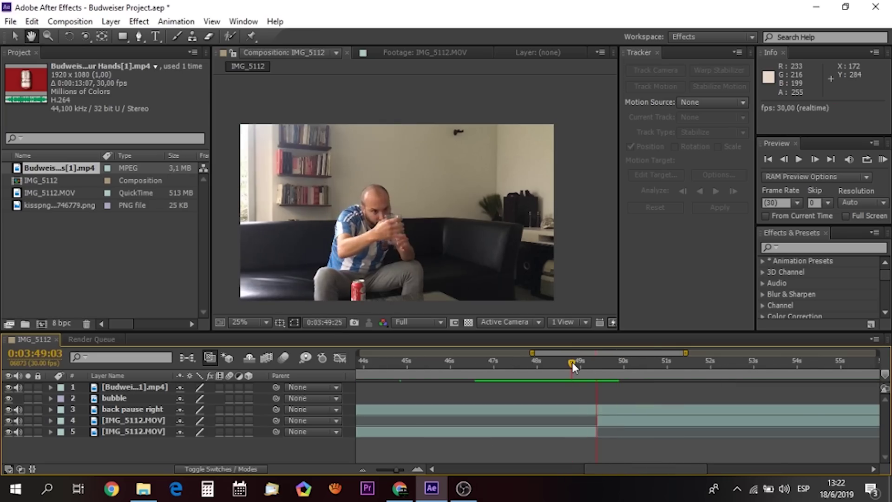